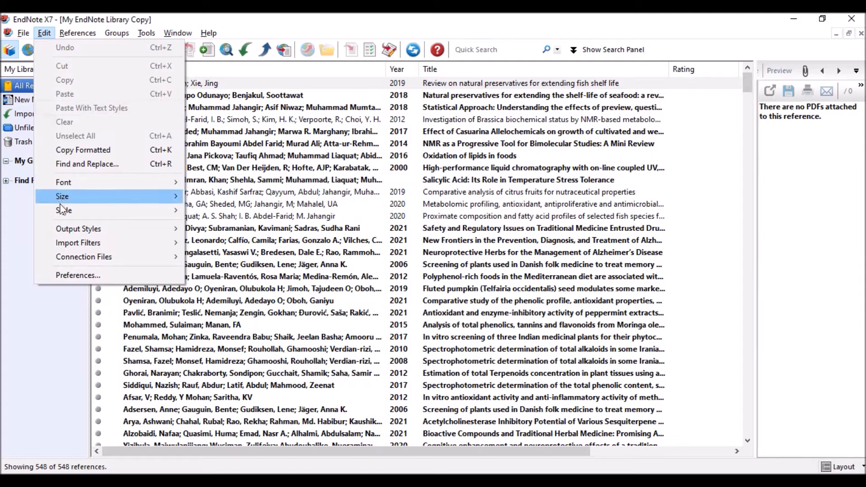
Open the Crop Science output style for editing and review its Category and Based on fields
mouse_move(73, 232)
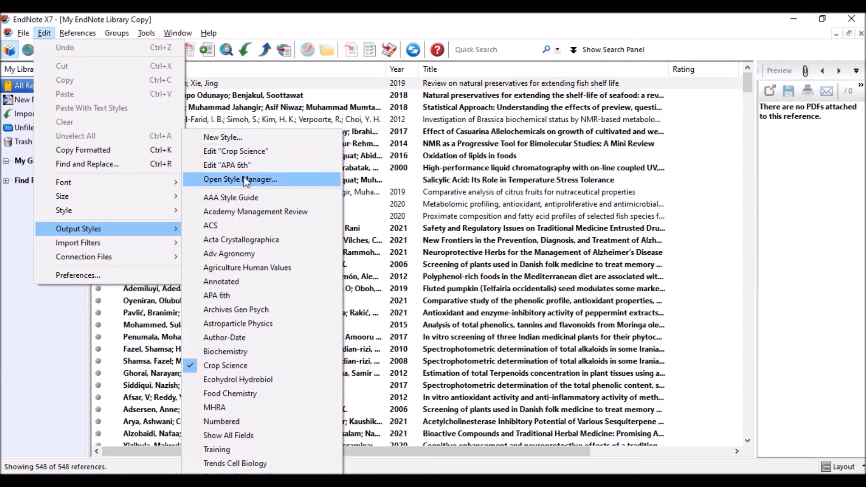
left_click(256, 152)
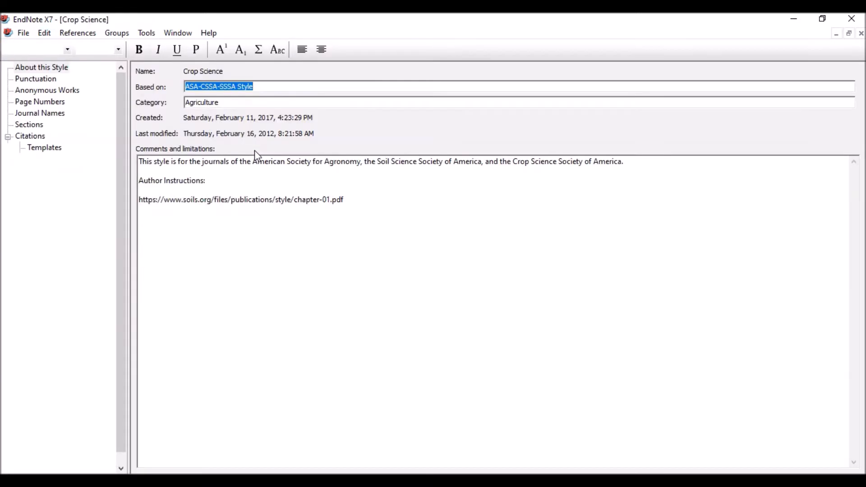
left_click(253, 98)
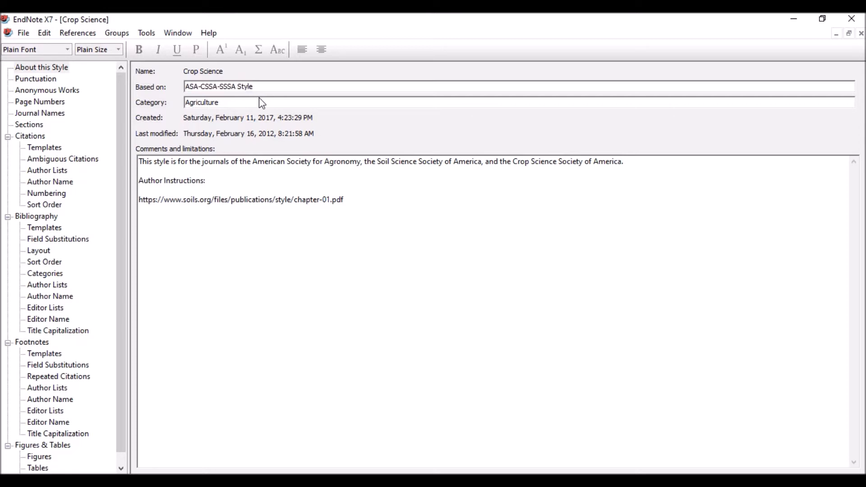
left_click_drag(224, 102, 186, 106)
left_click(234, 102)
left_click_drag(235, 102, 188, 100)
left_click(240, 101)
left_click_drag(259, 86, 178, 89)
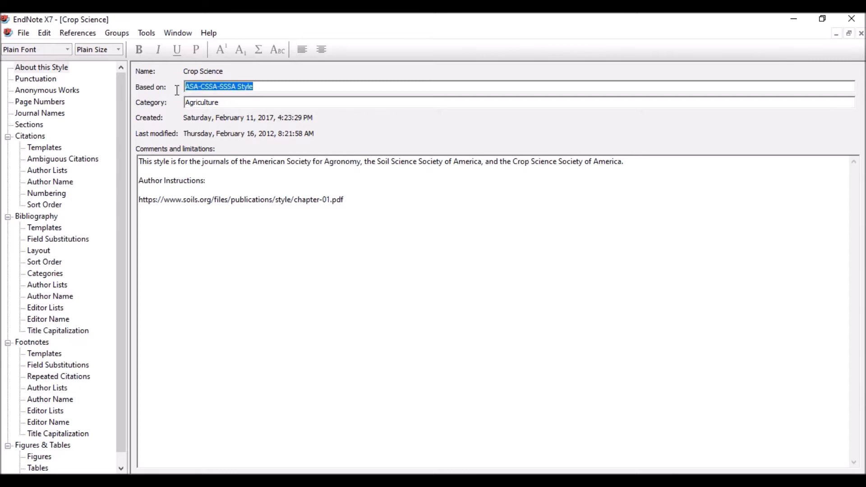
left_click(24, 36)
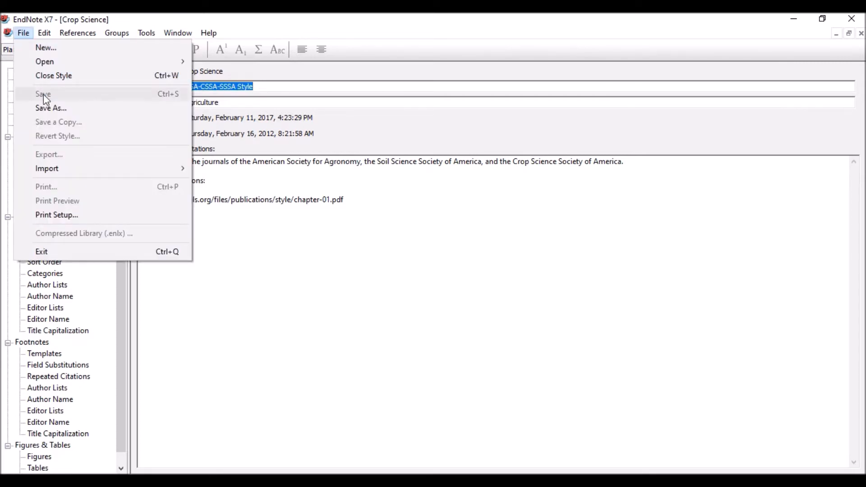
left_click(51, 106)
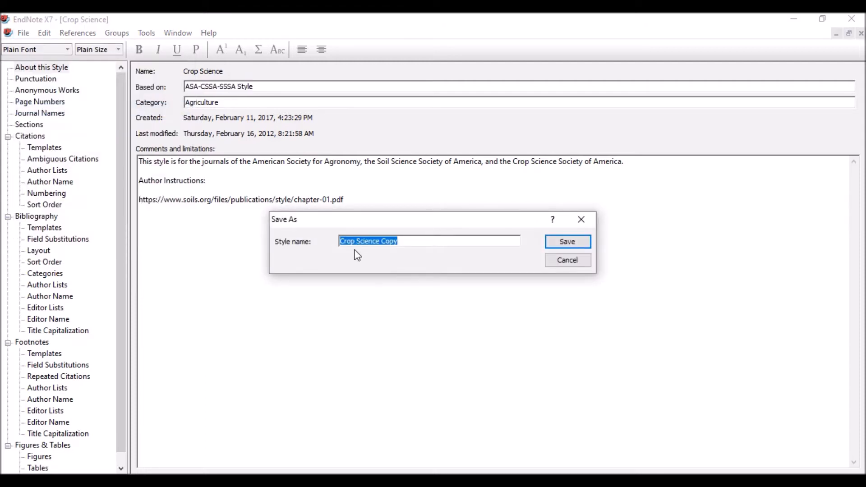
left_click(407, 242)
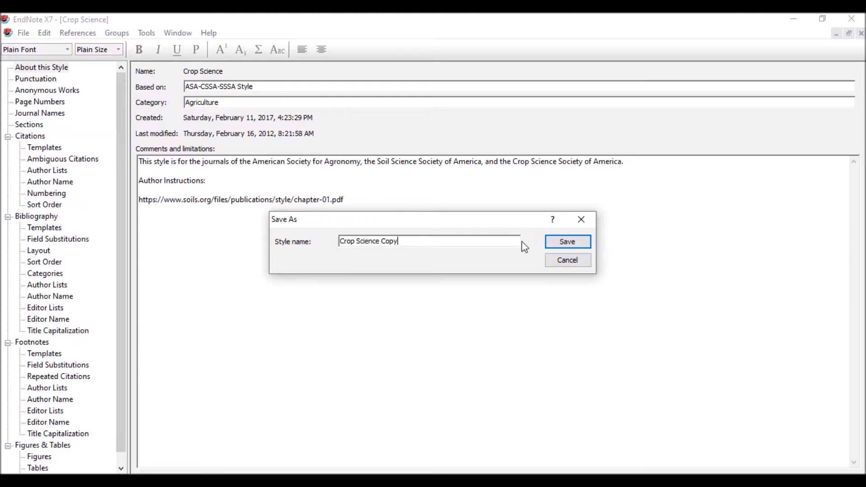
left_click(581, 221)
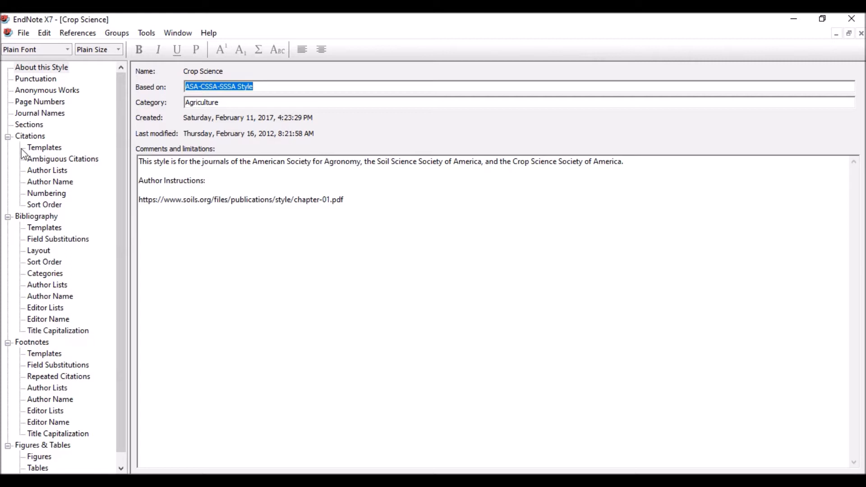
Add the Pages field after Year in the in-text Citation template, separated by a comma, giving (Author, Year, Pages)
left_click(31, 137)
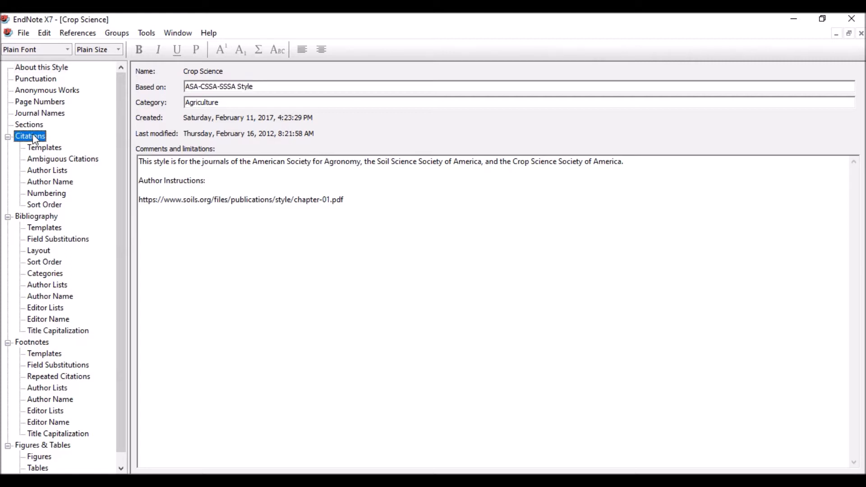
left_click(47, 147)
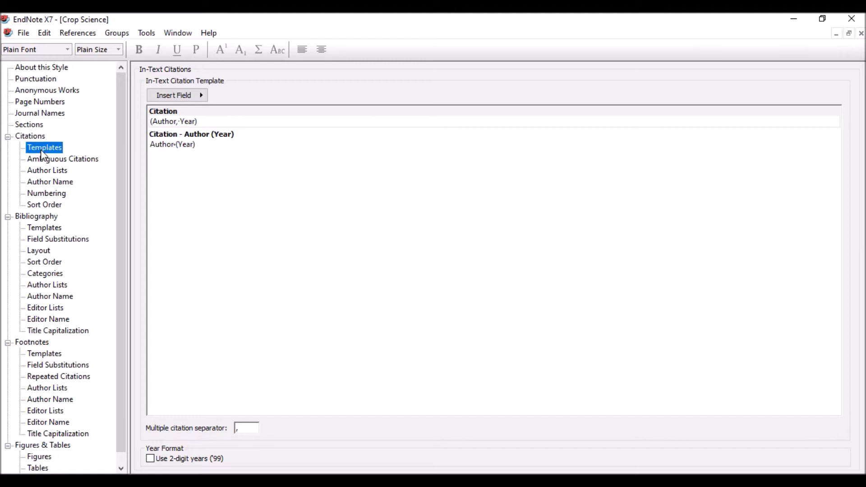
left_click(194, 122)
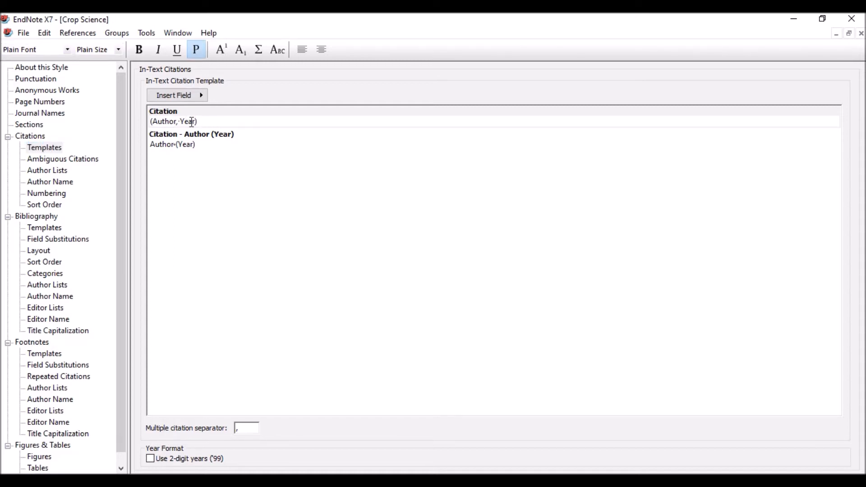
left_click(200, 94)
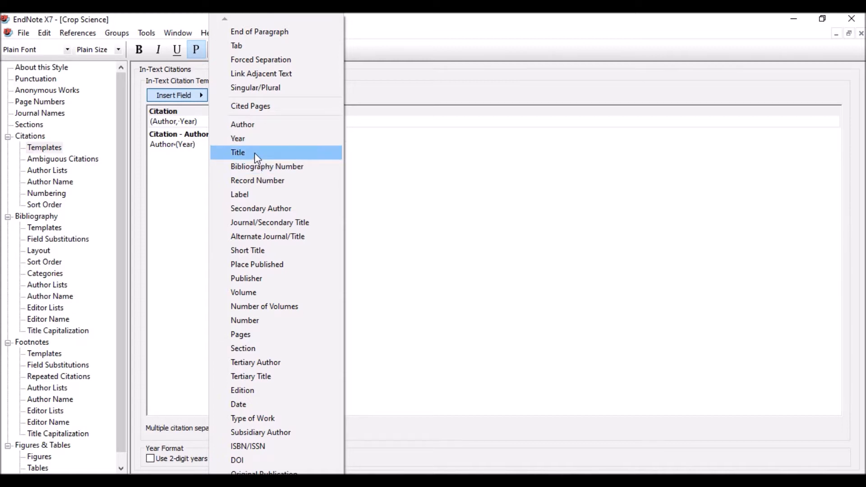
left_click(256, 334)
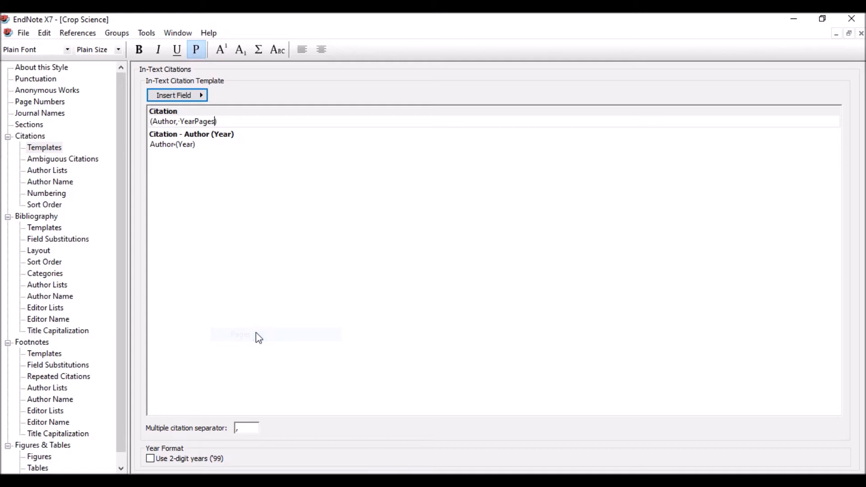
left_click(195, 123)
type(",")
left_click(203, 148)
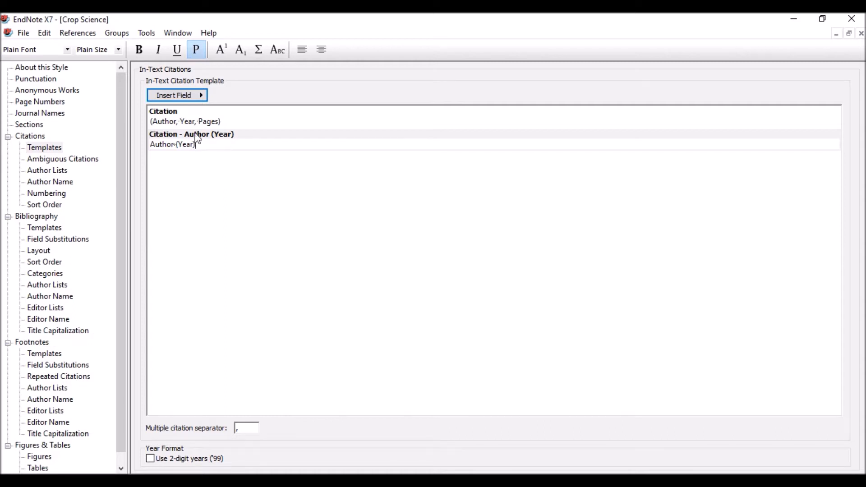
Review the ambiguous citation options and the author separators used in the citation author lists
left_click(63, 160)
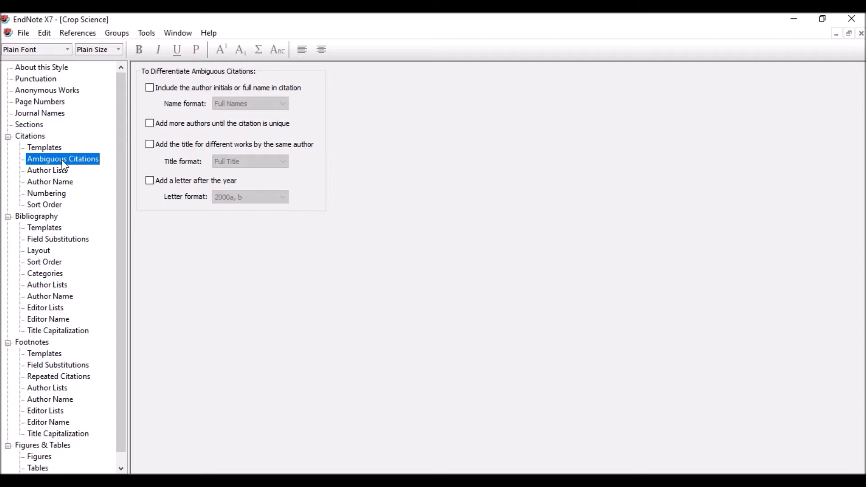
left_click(57, 173)
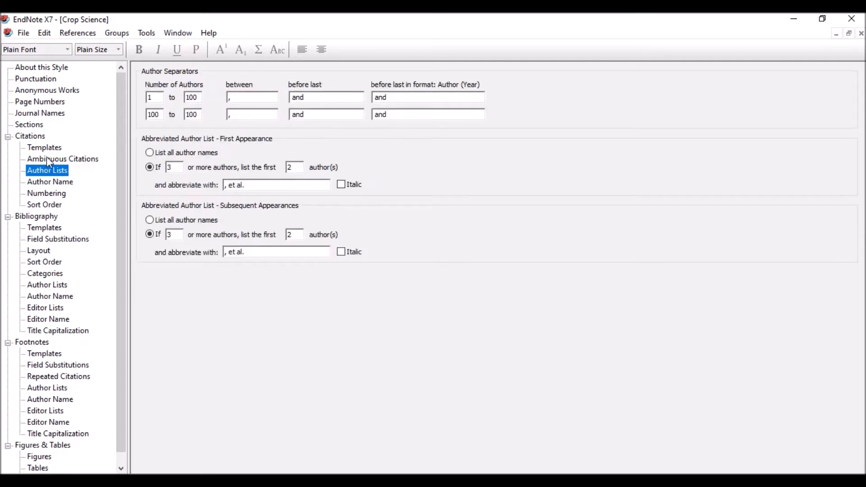
left_click(158, 98)
left_click(239, 98)
left_click(320, 98)
left_click(410, 116)
Try listing all author names and italicizing the abbreviation for first appearances in citations, and restore both settings
left_click(150, 152)
left_click(150, 168)
left_click(252, 185)
left_click_drag(253, 185, 223, 186)
left_click(225, 185)
left_click(342, 186)
left_click(342, 185)
Try listing all author names for subsequent appearances, and return to abbreviating lists of 3 or more authors
left_click(149, 220)
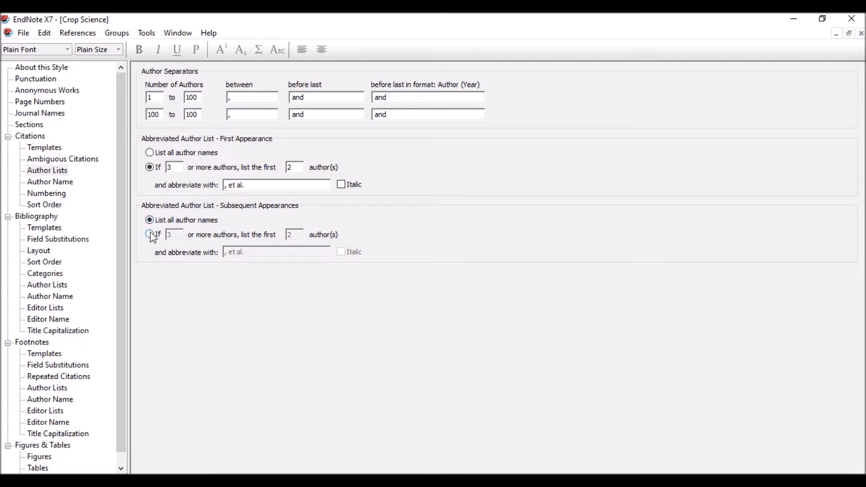
left_click(150, 235)
left_click(179, 235)
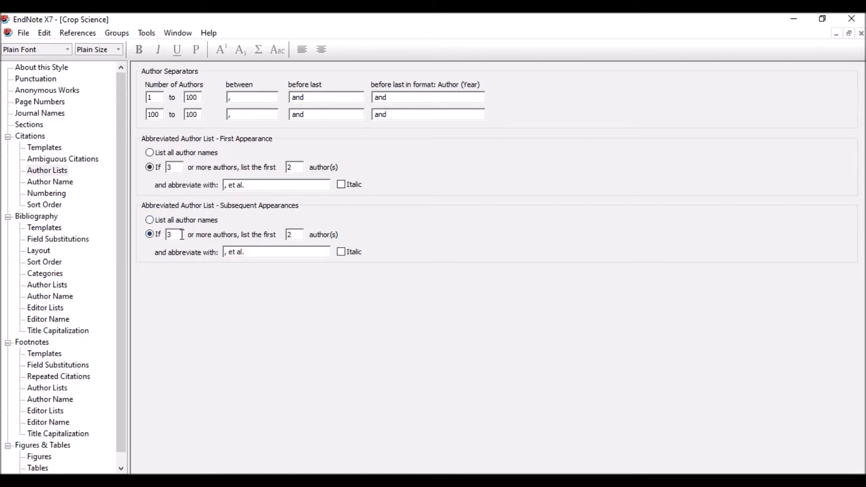
Examine the citation name formats for first and other authors, plus the citation numbering and sort order settings
left_click(38, 185)
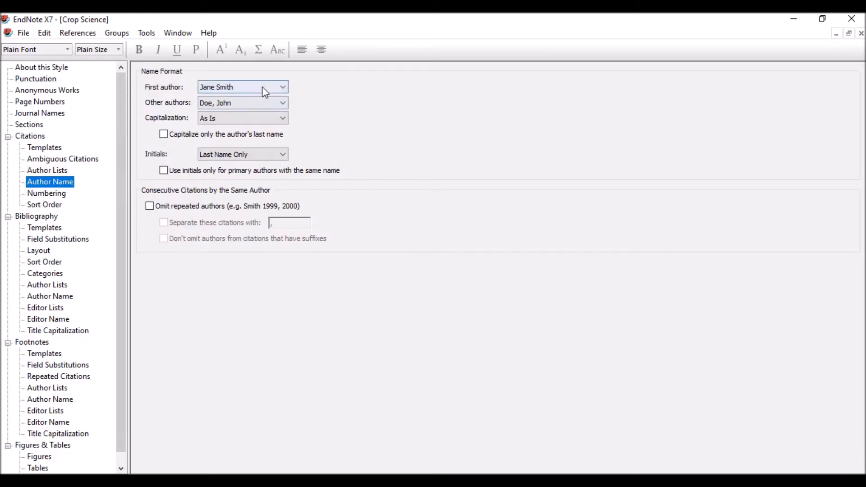
left_click(276, 89)
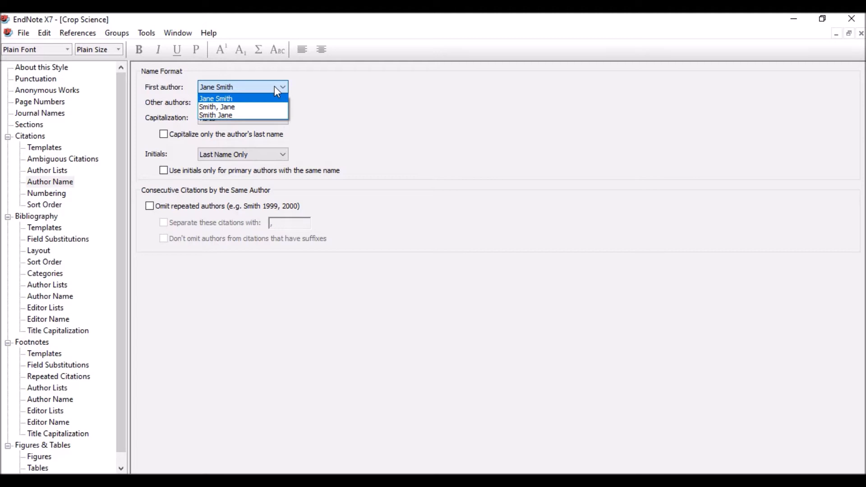
left_click(274, 86)
left_click(274, 86)
left_click(275, 85)
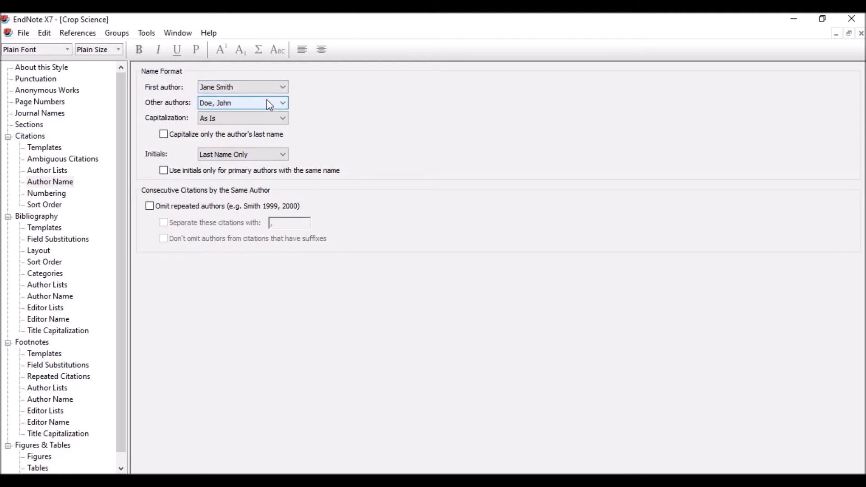
left_click(269, 104)
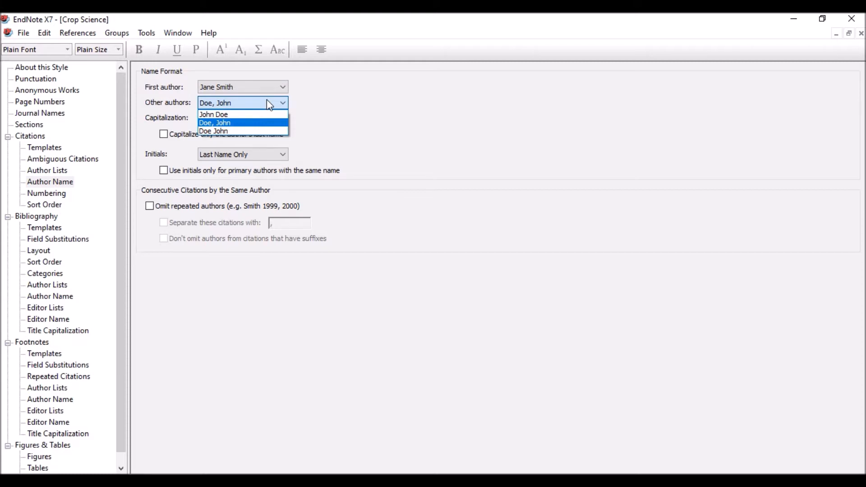
left_click(269, 105)
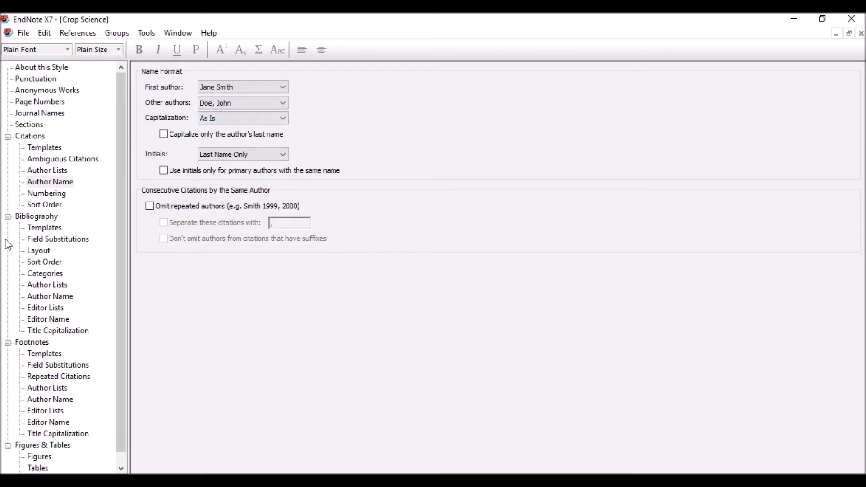
left_click(49, 195)
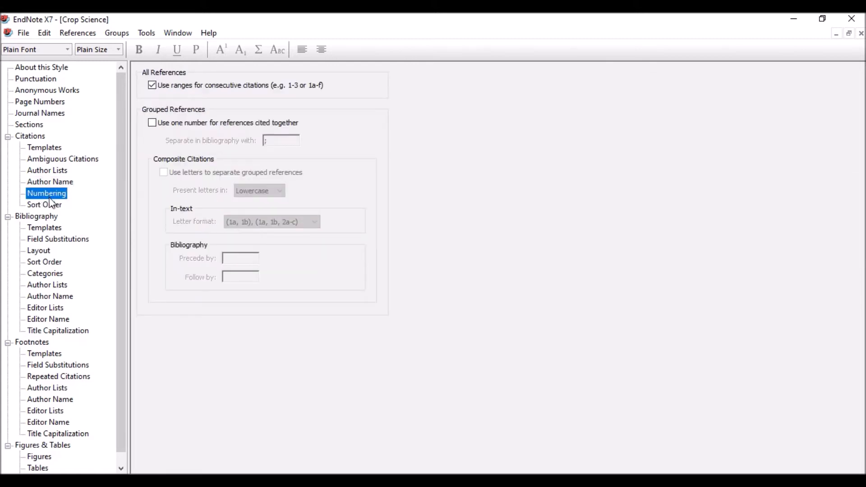
left_click(50, 205)
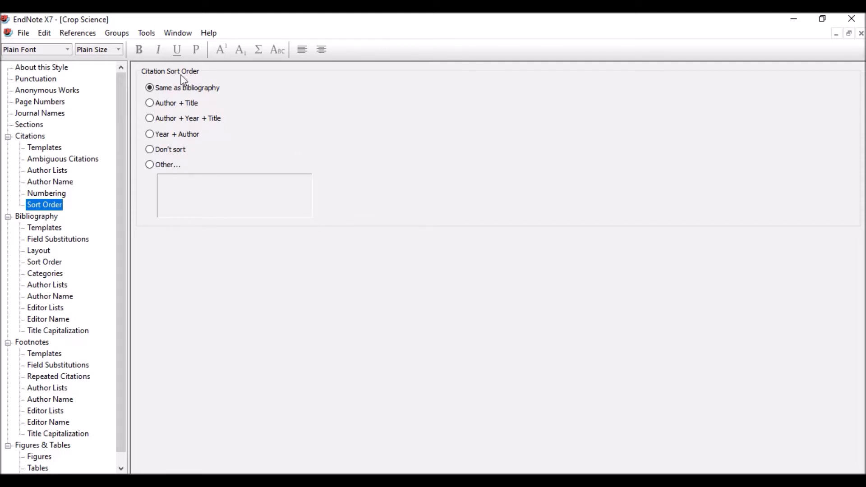
Review the bibliography templates for the existing reference types, from Generic and Book through Patent and Thesis
left_click(48, 216)
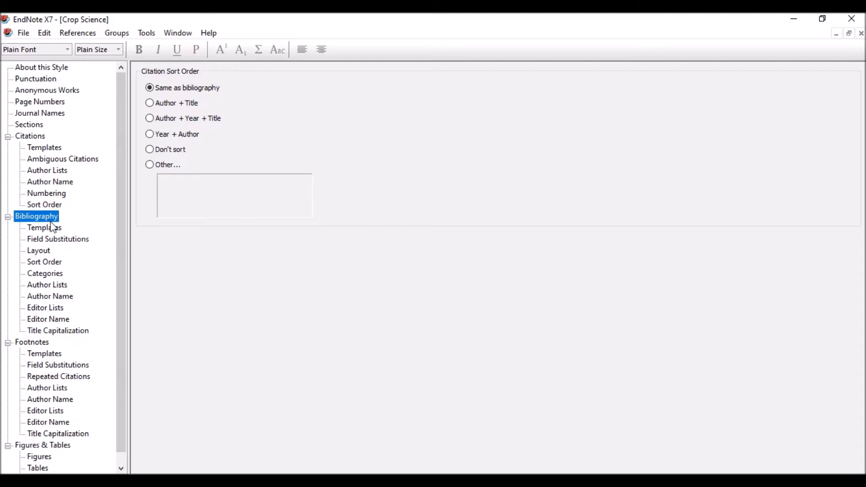
left_click(55, 228)
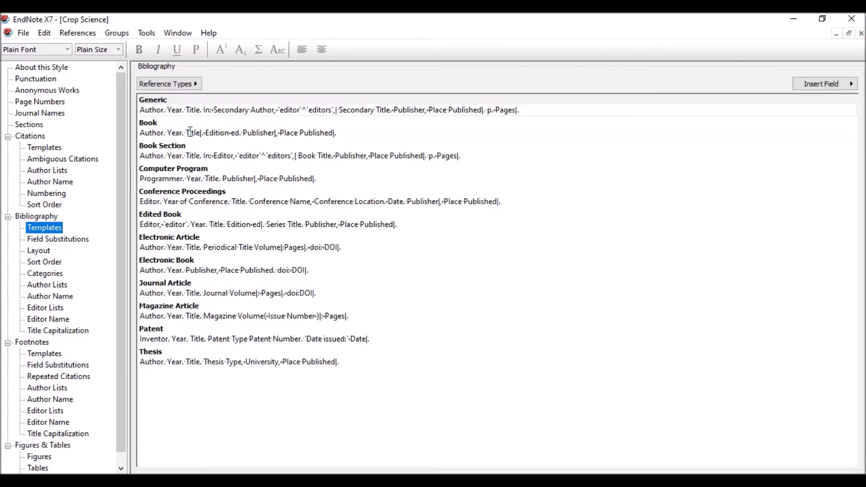
left_click(178, 110)
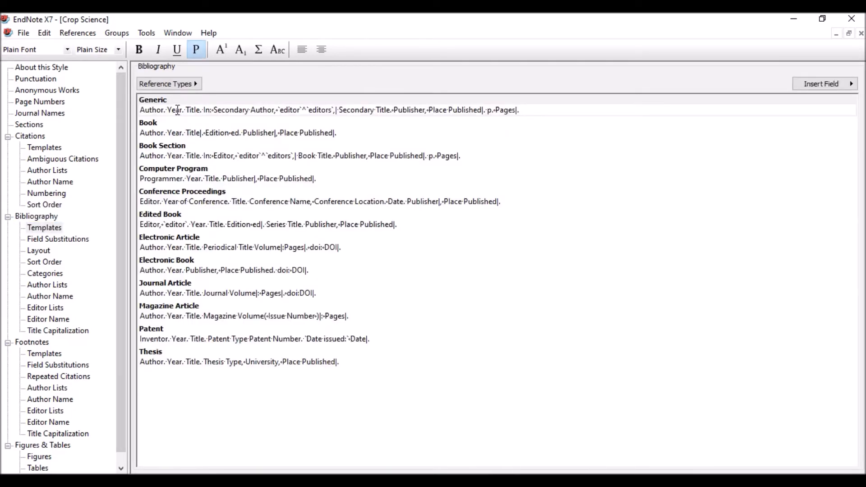
left_click(157, 132)
left_click(161, 149)
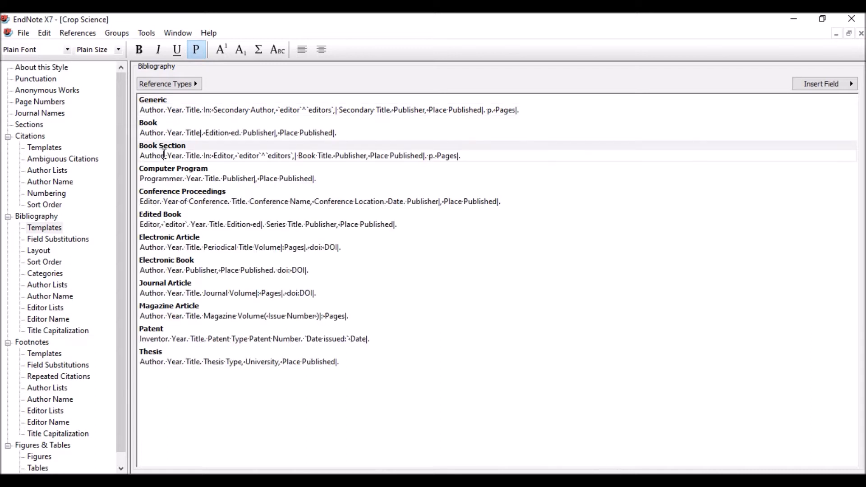
left_click(170, 178)
left_click(187, 248)
left_click(203, 343)
left_click(248, 401)
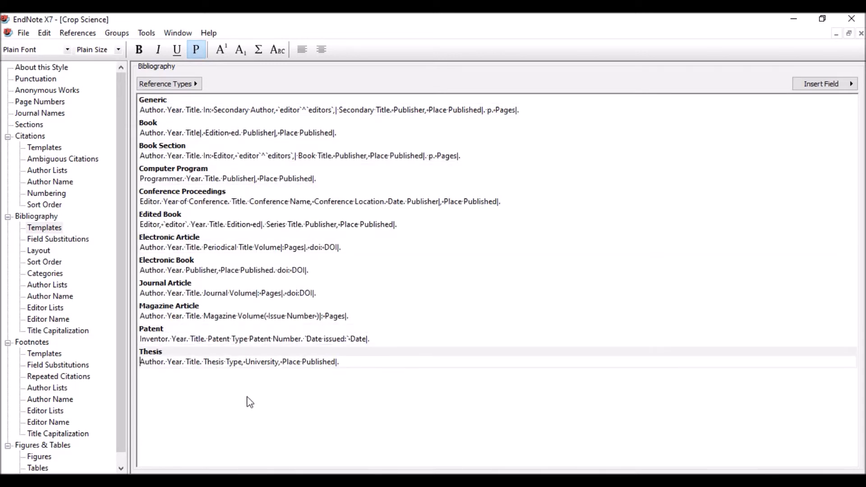
Add the Blog reference type to the bibliography templates and insert the Date field into its template
left_click(196, 84)
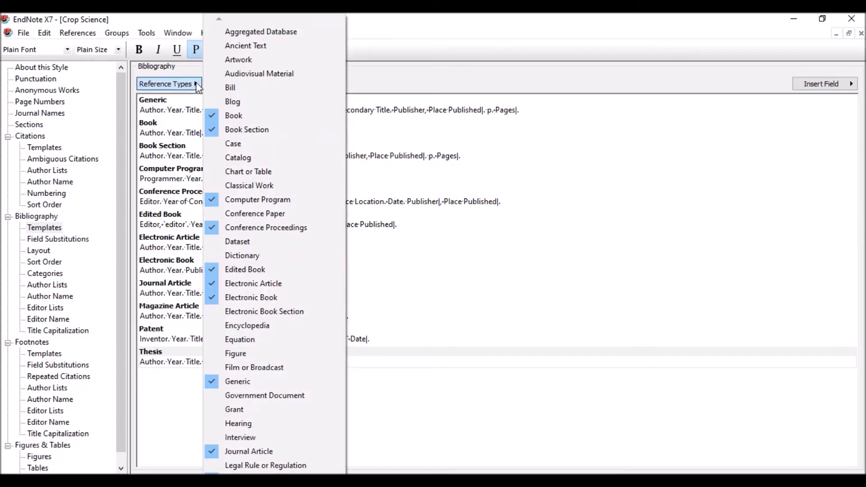
left_click(195, 84)
left_click(195, 84)
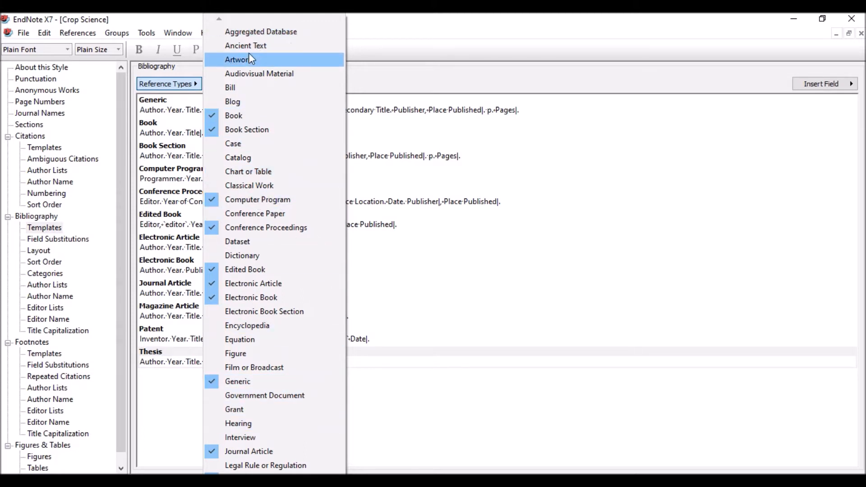
left_click(253, 104)
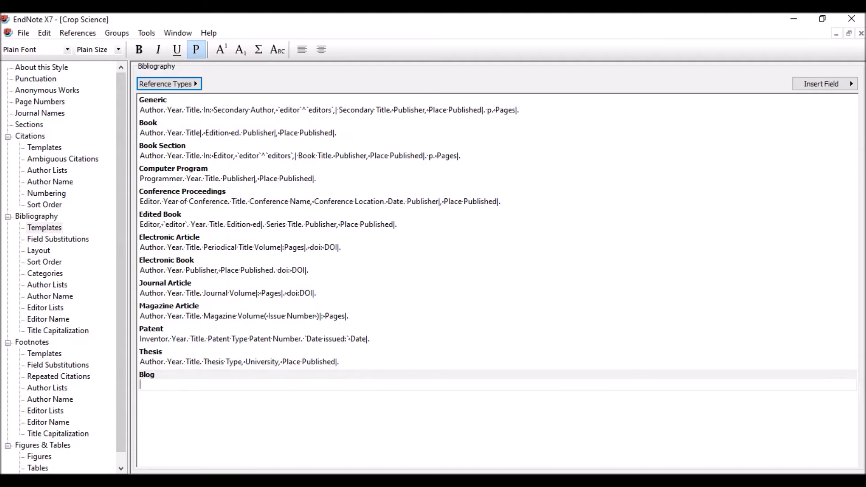
left_click(852, 84)
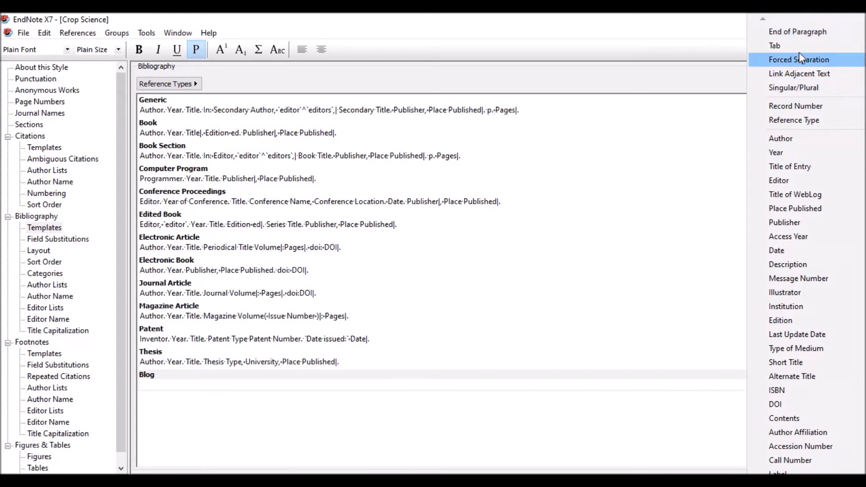
left_click(787, 252)
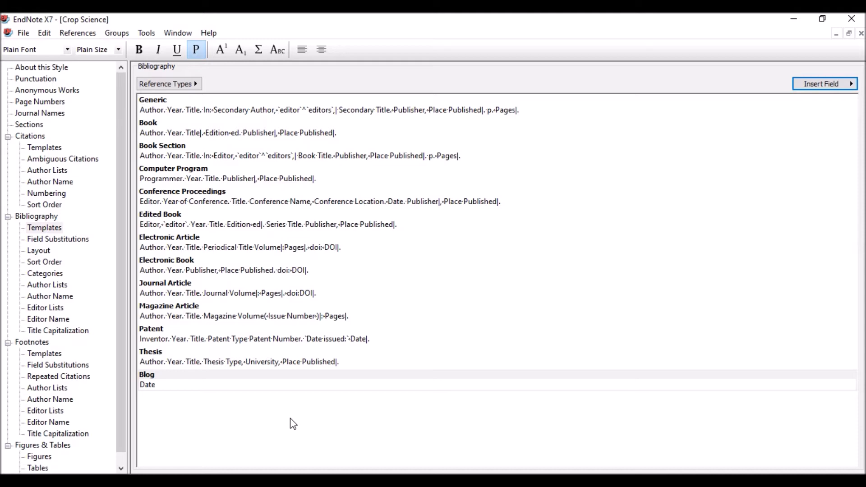
Add a comma and the Publisher field to the Blog template and enclose it in parentheses as (Date, Publisher)
type(",")
left_click(839, 83)
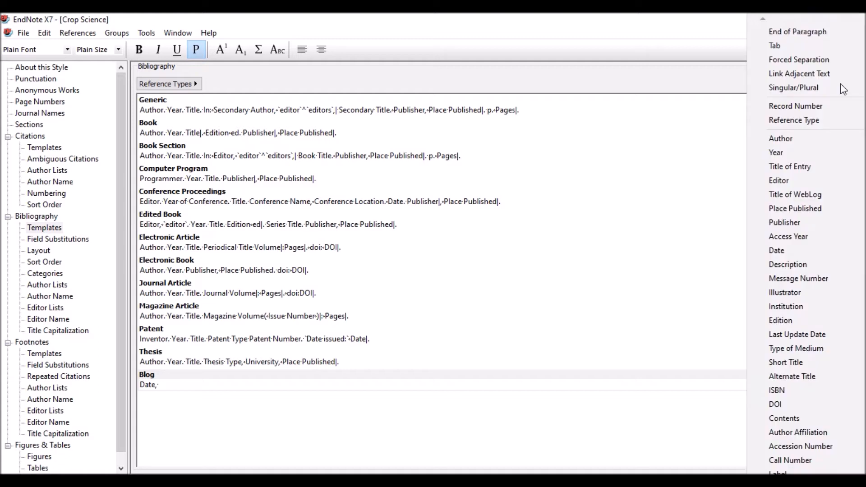
left_click(790, 222)
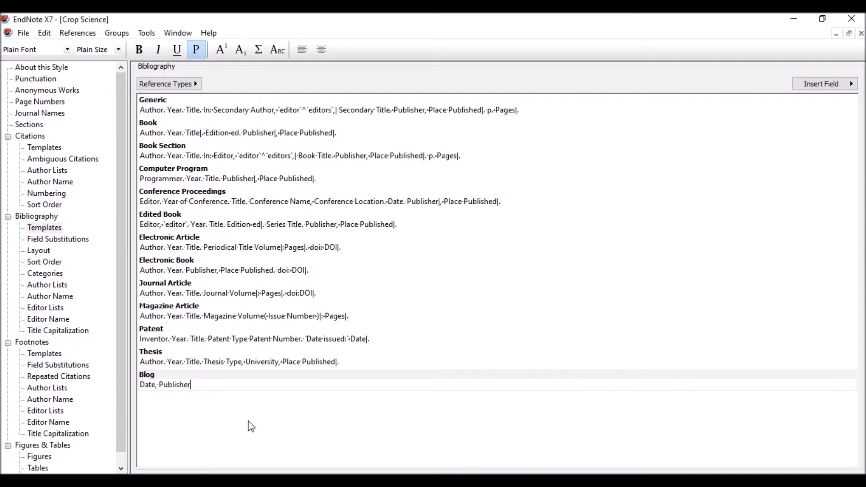
type(")")
type("(")
Try enclosing the Journal Article bibliography template in parentheses
left_click(177, 132)
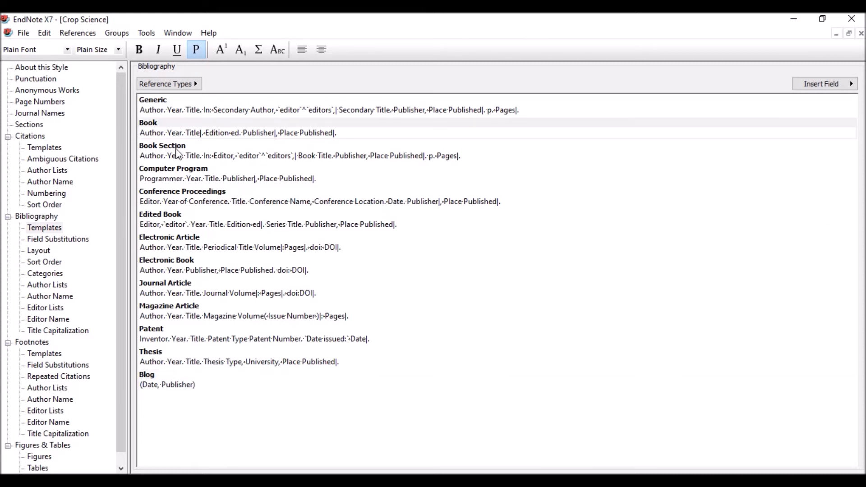
left_click(187, 110)
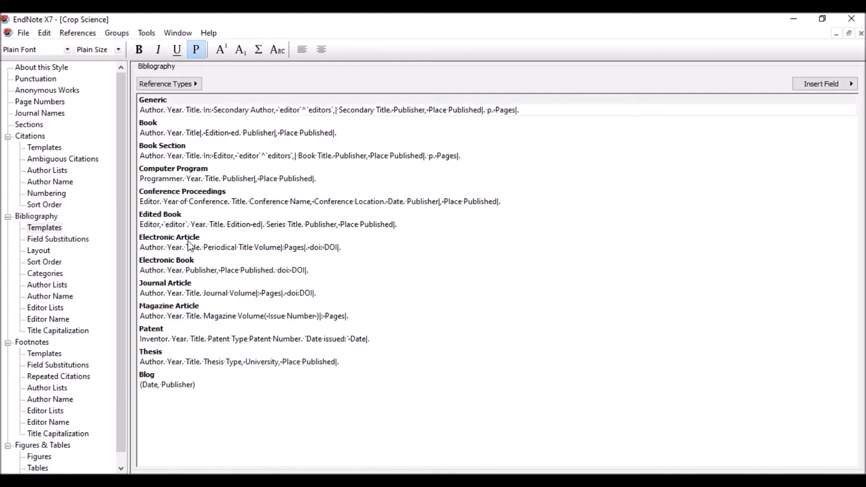
left_click(194, 293)
left_click(324, 296)
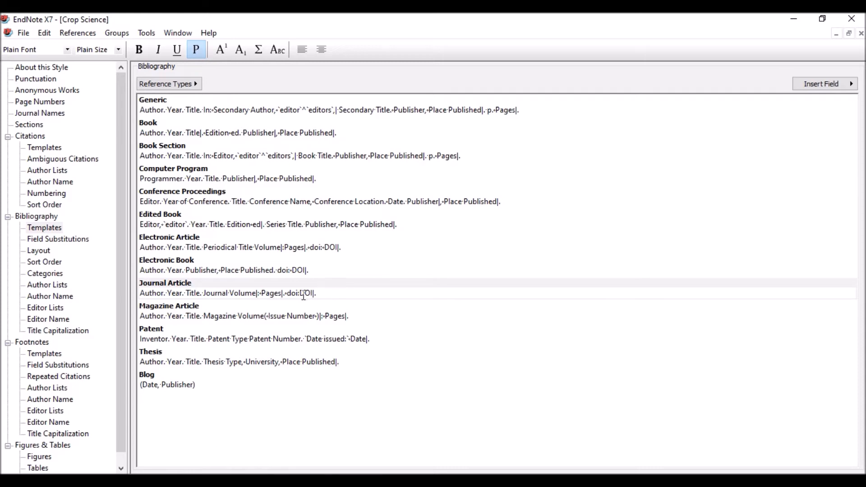
left_click(141, 297)
left_click(144, 297)
type("(")
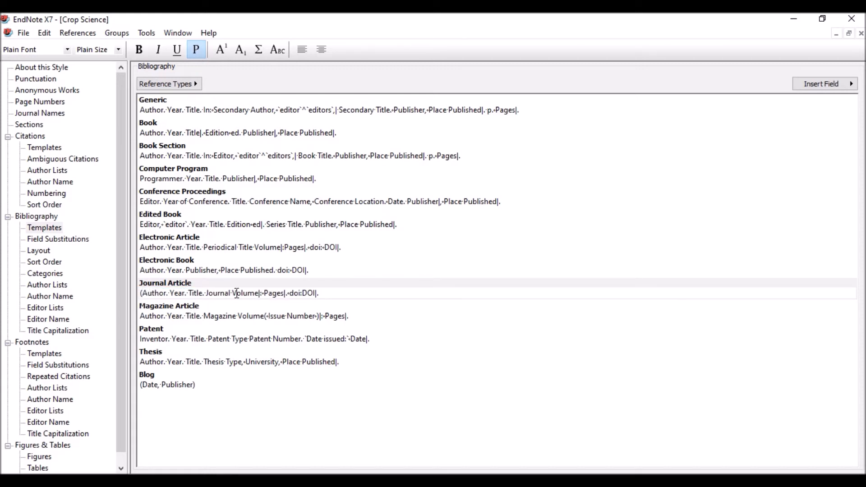
type(")")
Review the bibliography sort order, categories, author and editor list and name formats, and title capitalization settings
left_click(45, 263)
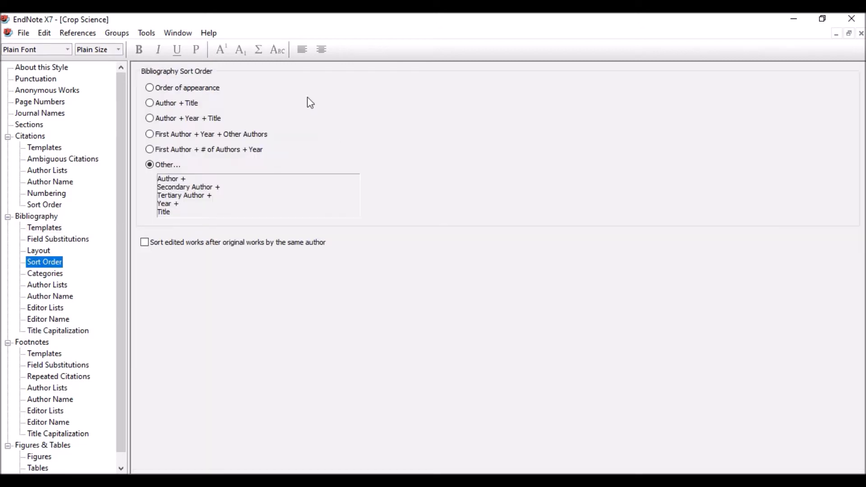
left_click(53, 276)
left_click(57, 285)
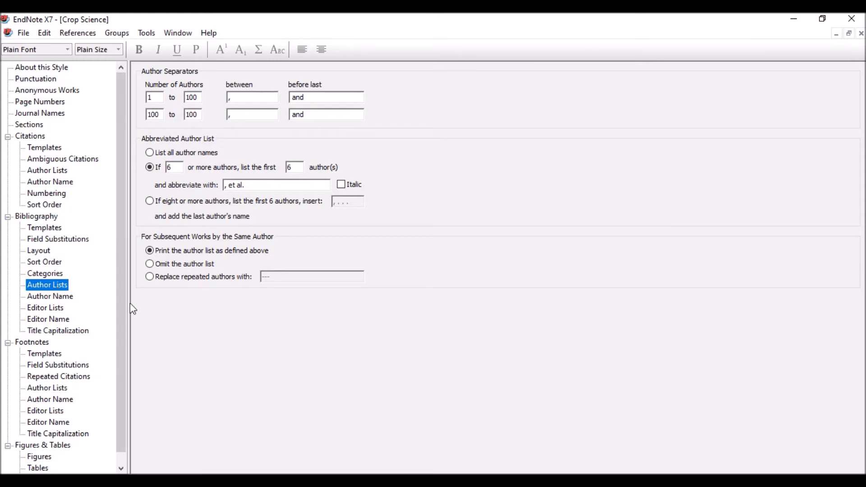
left_click(55, 296)
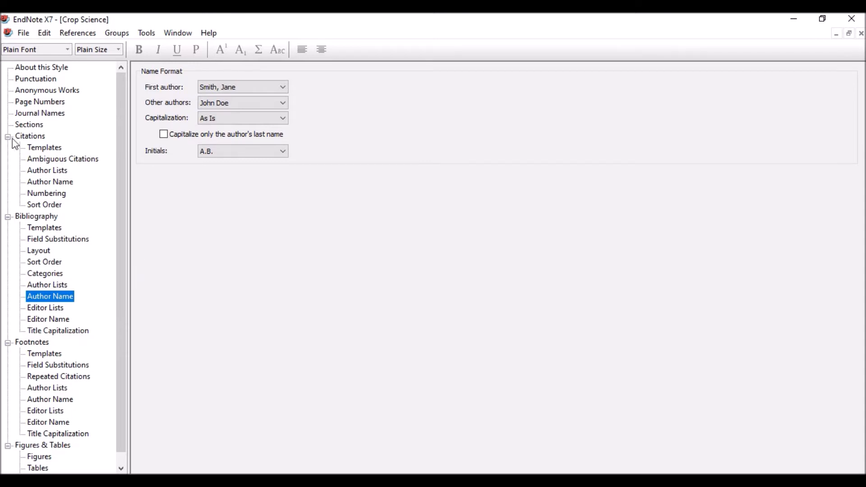
left_click(48, 309)
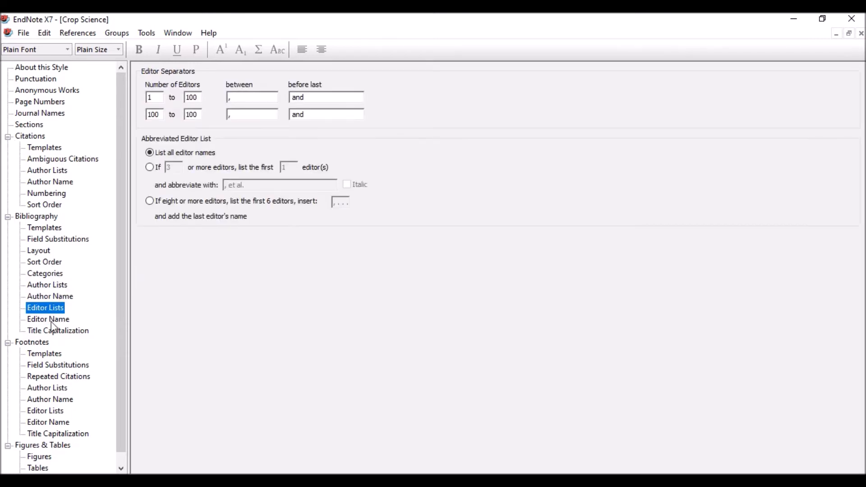
left_click(50, 319)
left_click(54, 331)
scroll(72, 334, "down", 1)
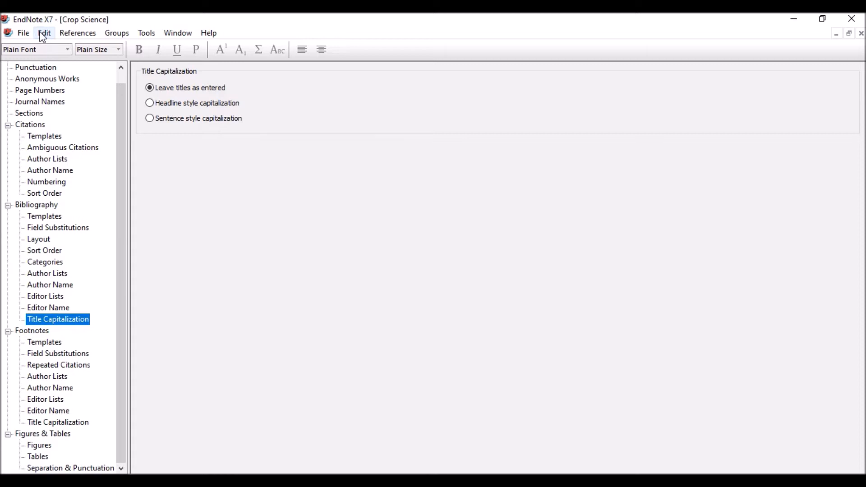
Close the Crop Science style editor without saving the changes
left_click(860, 32)
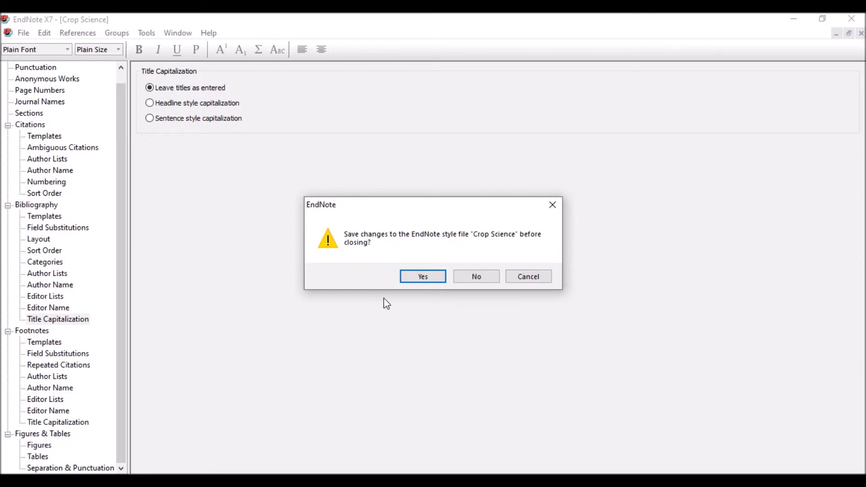
left_click(473, 276)
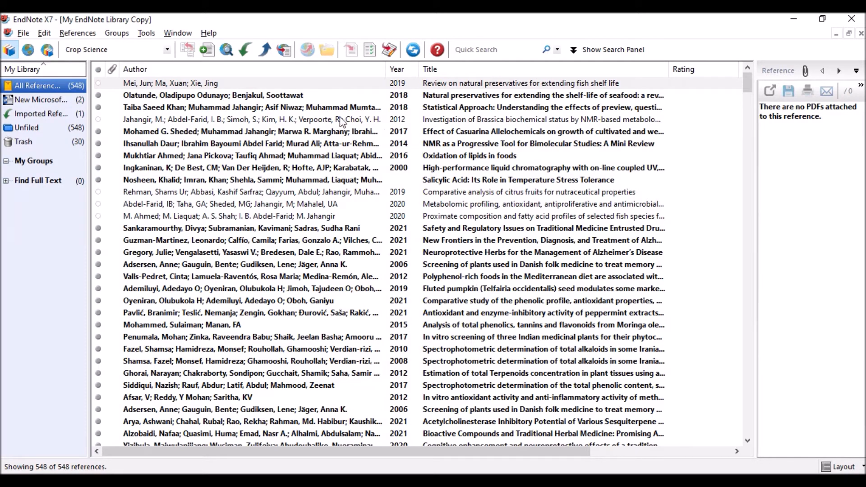
Select the fish shelf life review reference, switch to the Word document and format its bibliography with the Crop Science output style
left_click(215, 83)
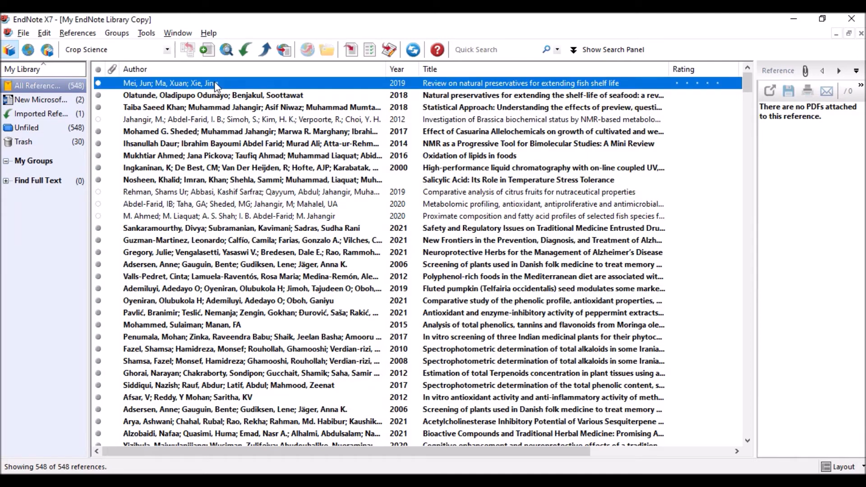
left_click(368, 52)
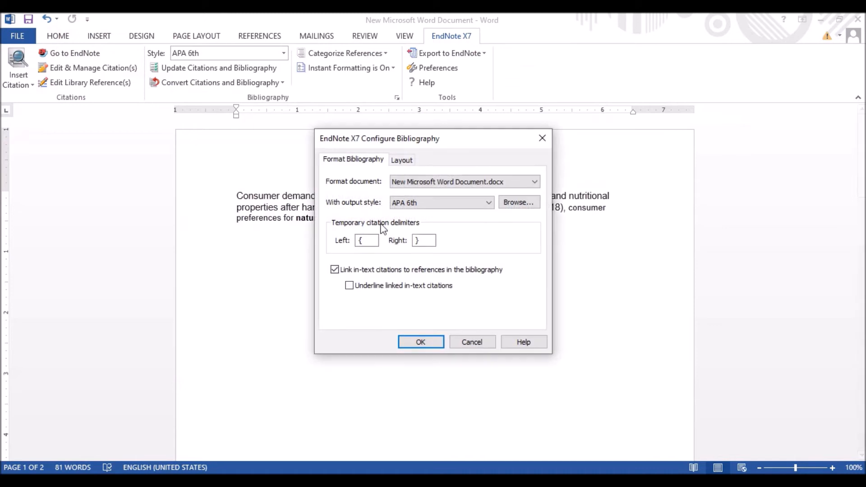
left_click(422, 209)
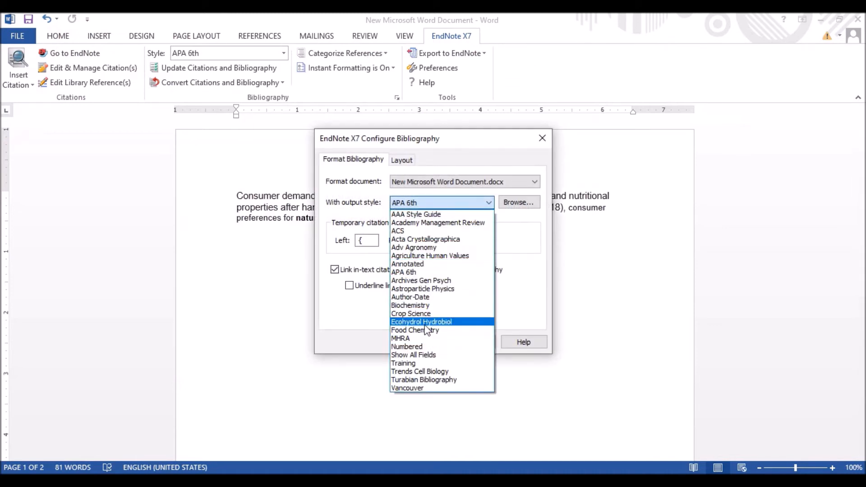
left_click(434, 313)
left_click(428, 341)
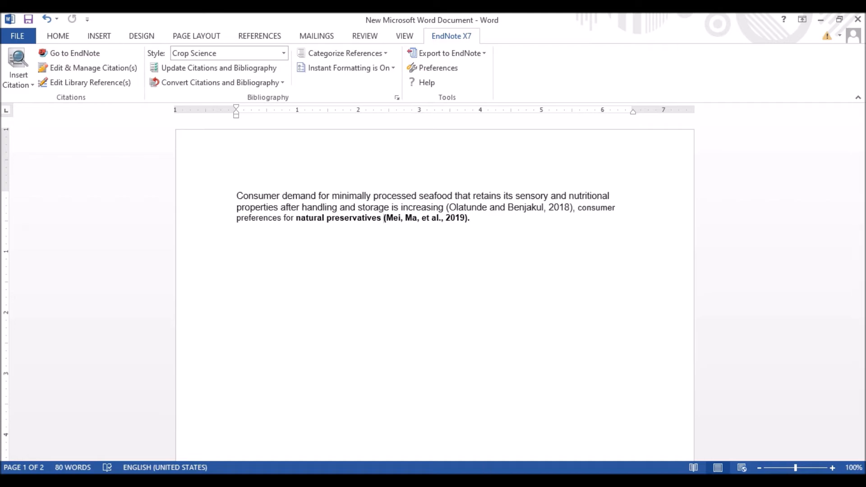
Switch back to EndNote and resolve duplicate references, keeping the records added 11-Jun-21 and 14-May-21
left_click(455, 481)
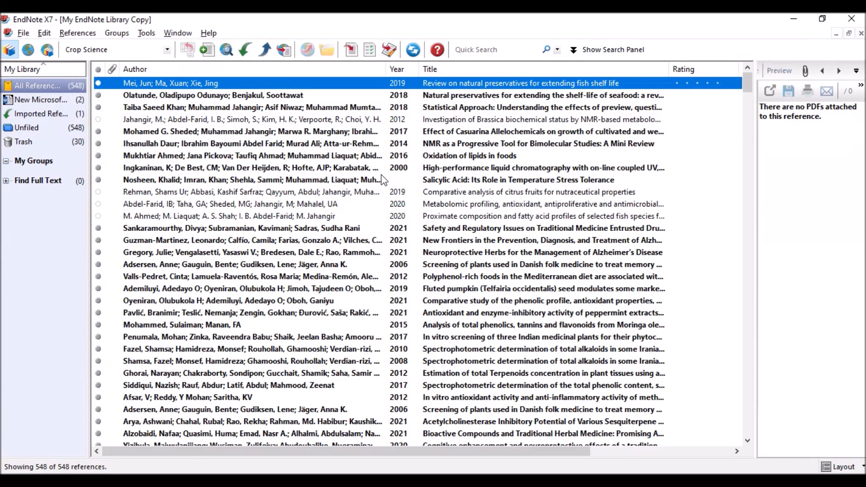
left_click(68, 35)
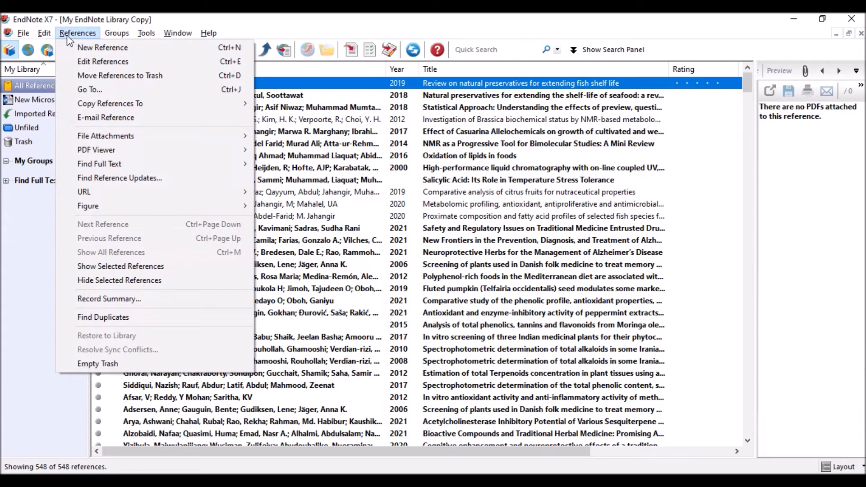
mouse_move(49, 36)
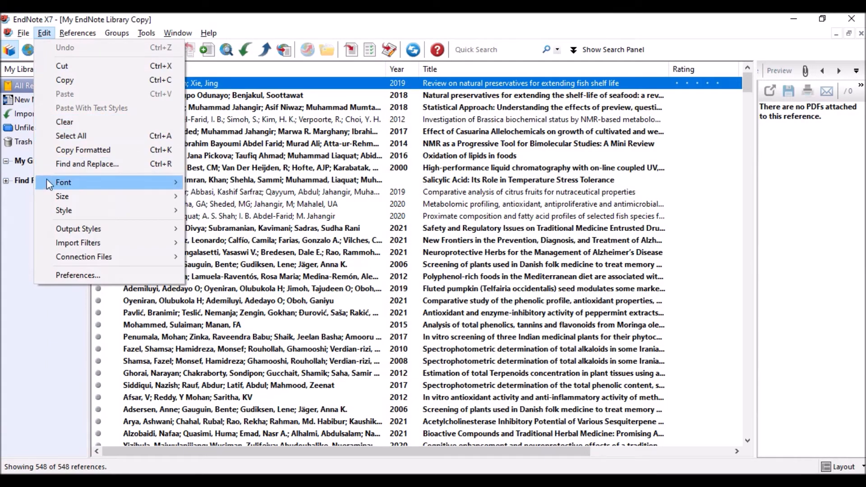
mouse_move(96, 246)
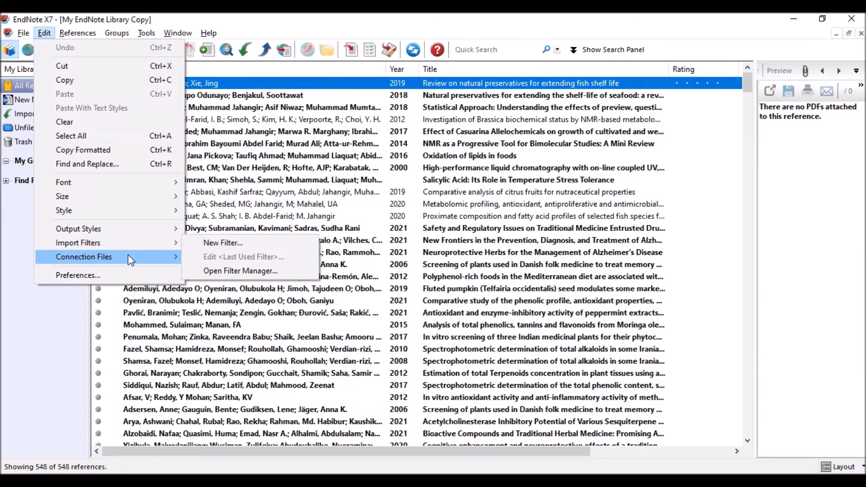
left_click(85, 33)
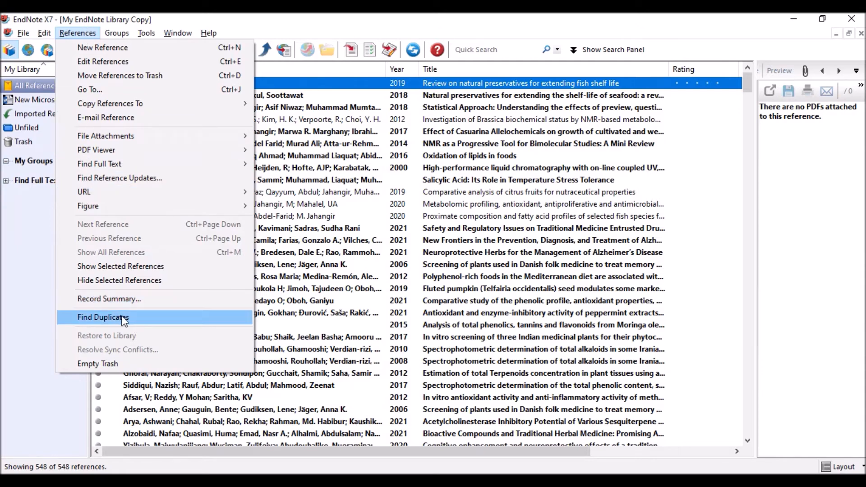
left_click(103, 317)
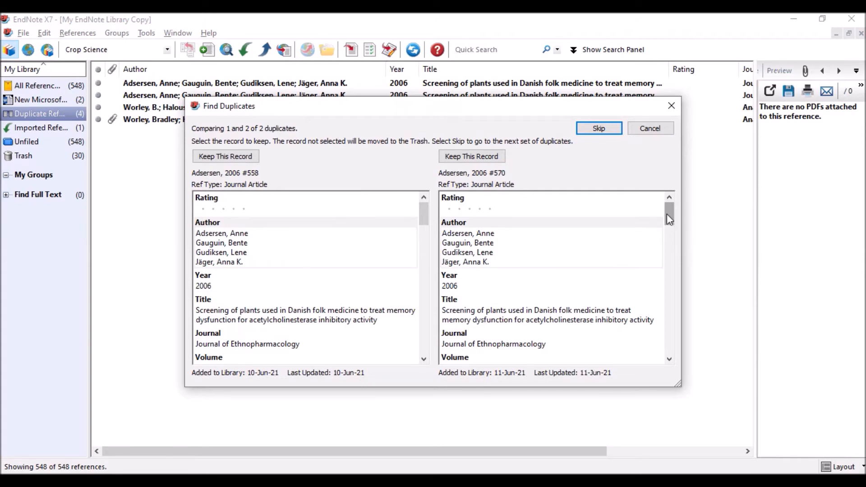
left_click_drag(669, 218, 667, 195)
left_click(481, 153)
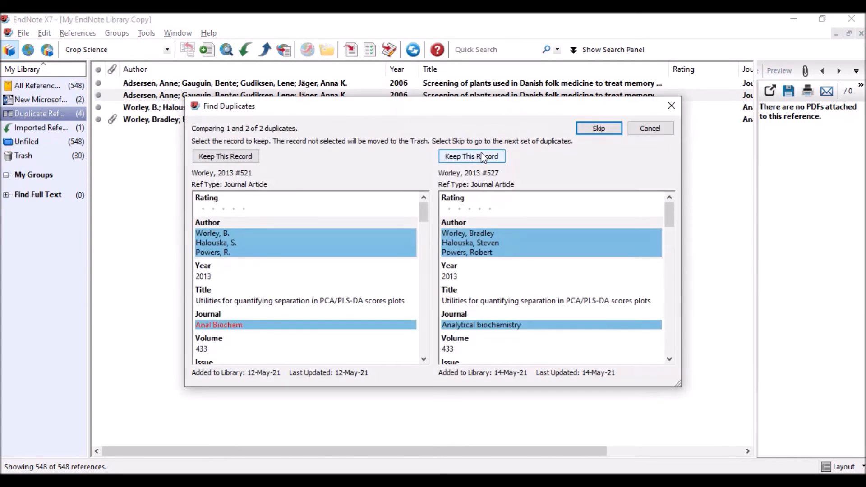
left_click(481, 155)
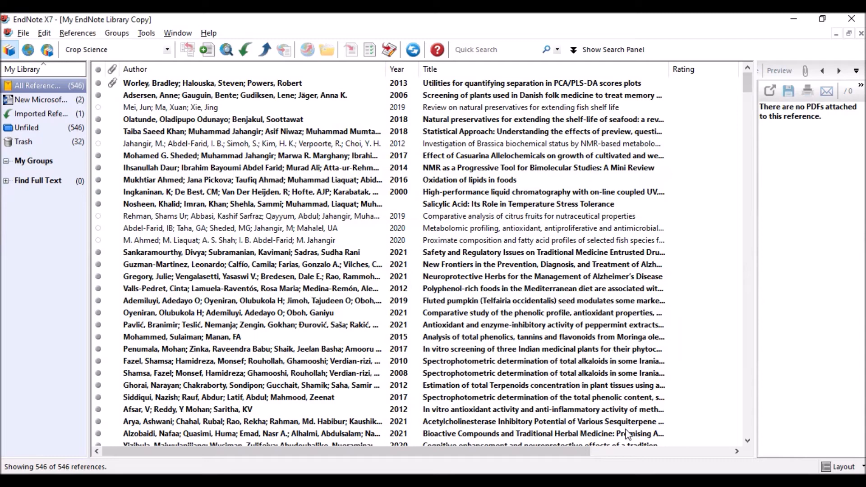
left_click(640, 454)
left_click_drag(640, 454, 374, 452)
left_click(77, 33)
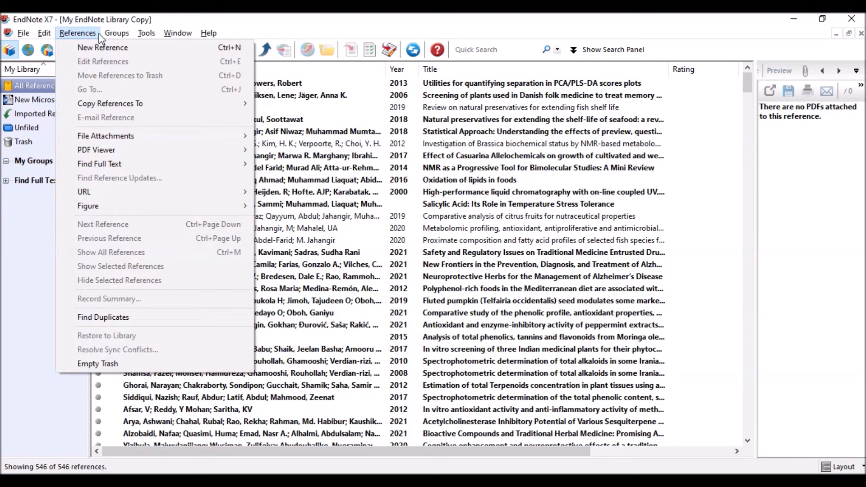
mouse_move(110, 34)
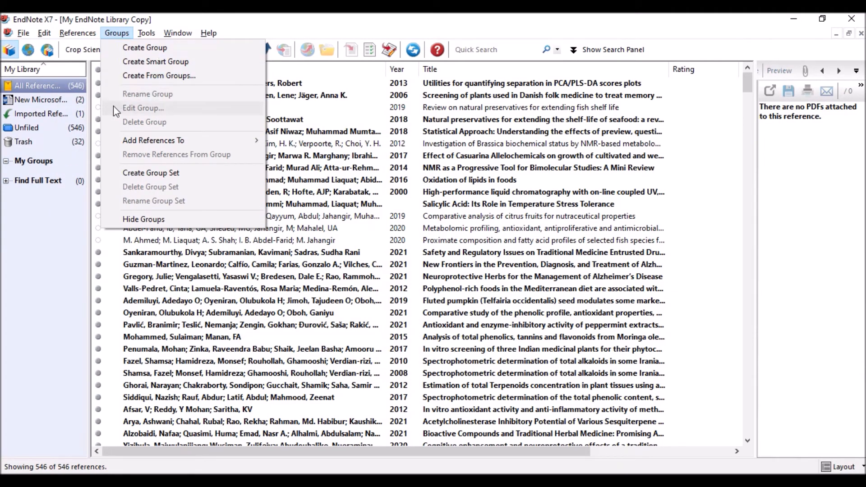
left_click(358, 172)
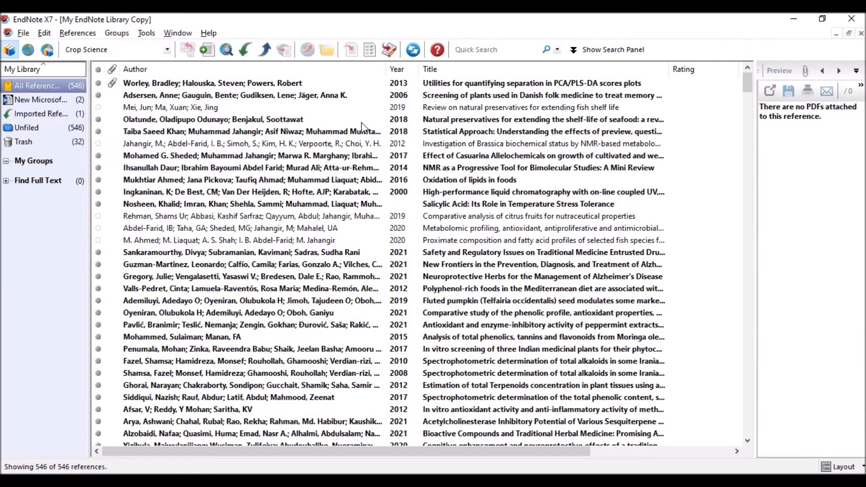
Try to add the reference "Utilities for quantifying separation in PCA/PLS-DA scores plots" to My Groups
left_click(347, 119)
left_click(145, 85)
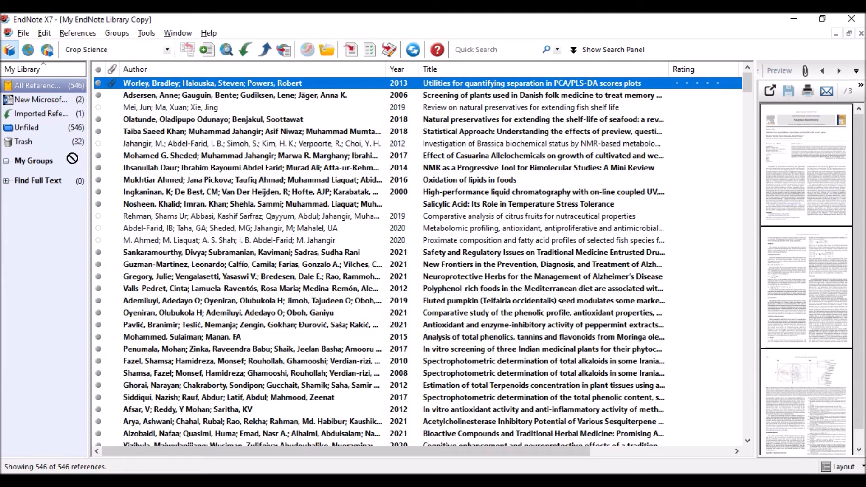
left_click_drag(41, 161, 141, 85)
left_click(127, 36)
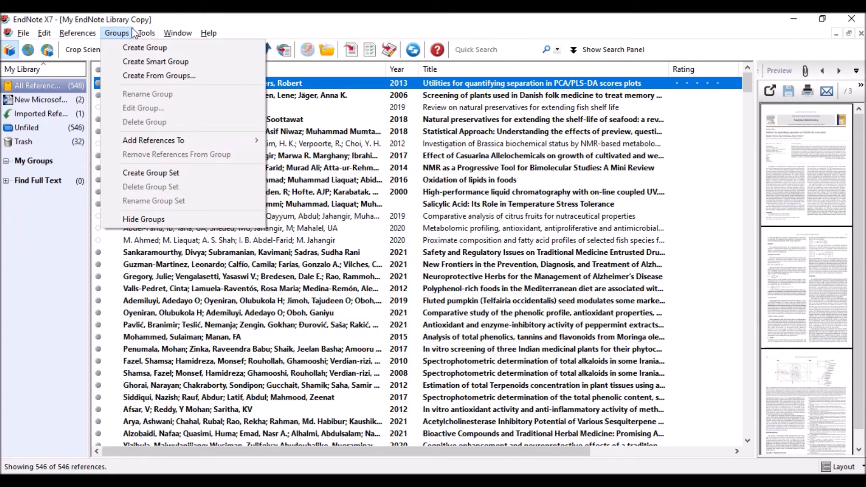
mouse_move(148, 33)
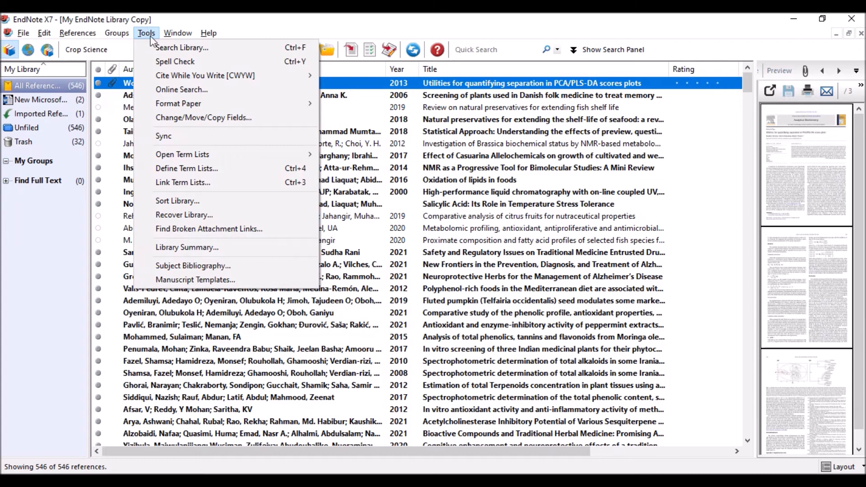
mouse_move(188, 154)
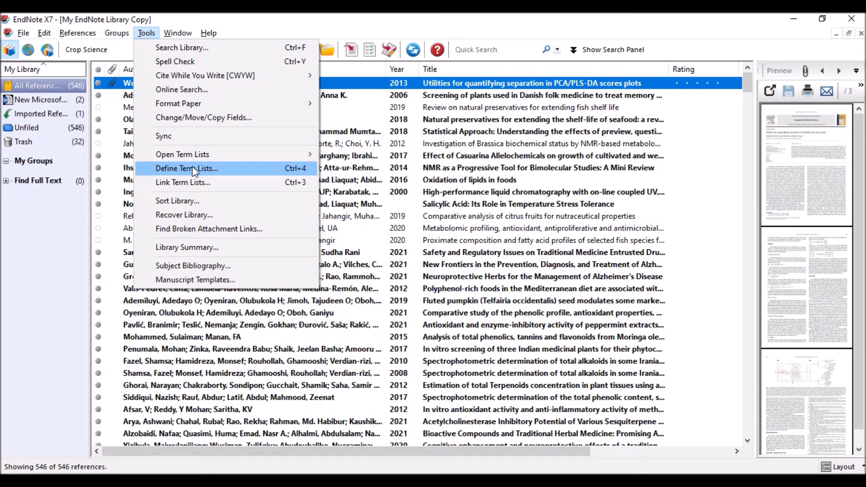
mouse_move(176, 35)
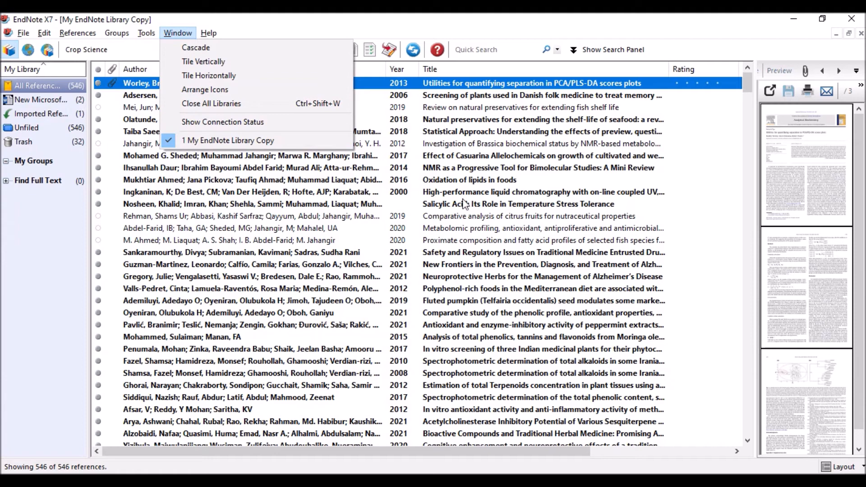
Preview the PDF attached to the reference "Utilities for quantifying separation in PCA/PLS-DA scores plots"
left_click(489, 132)
left_click(487, 131)
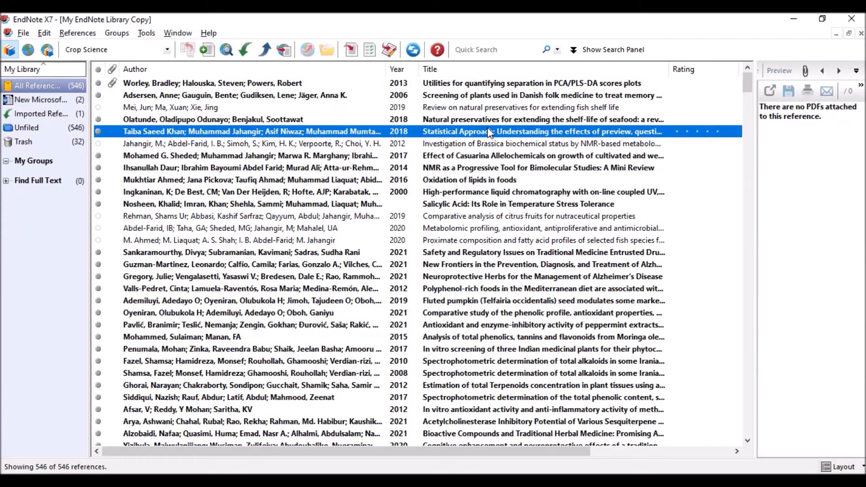
left_click(277, 83)
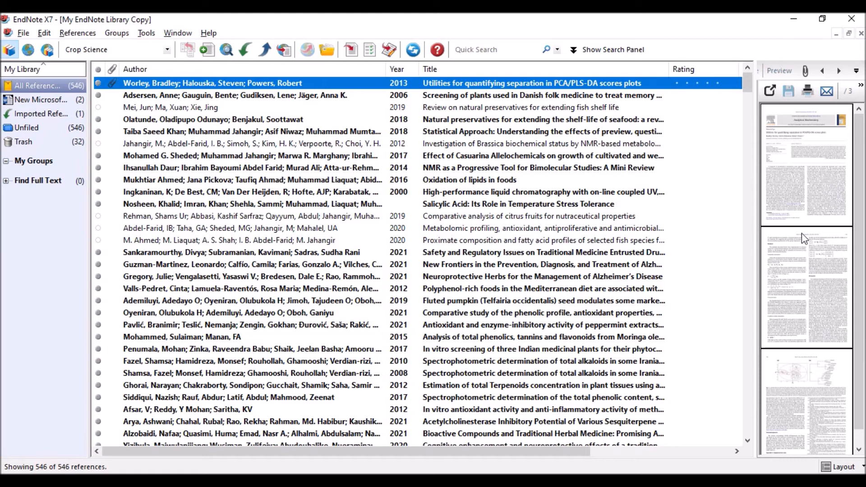
Compare the PDF previews of "Utilities for quantifying separation in PCA/PLS-DA scores plots" and the Danish folk medicine plant screening reference
left_click(143, 96)
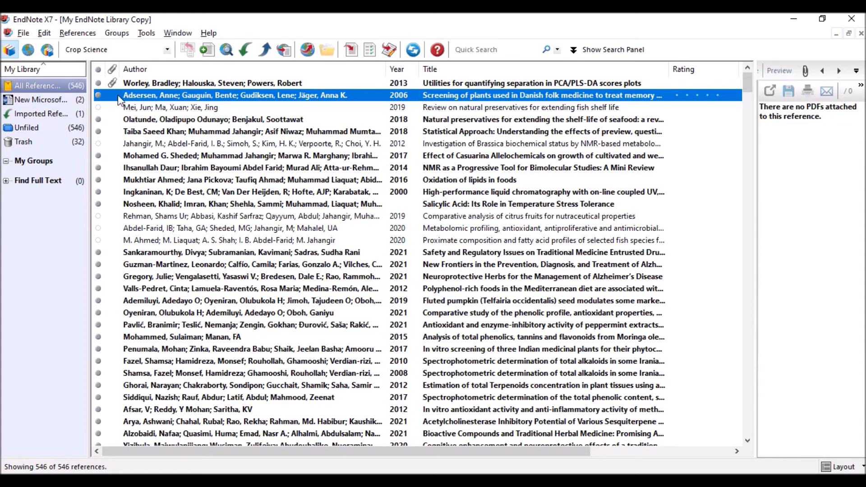
left_click(142, 82)
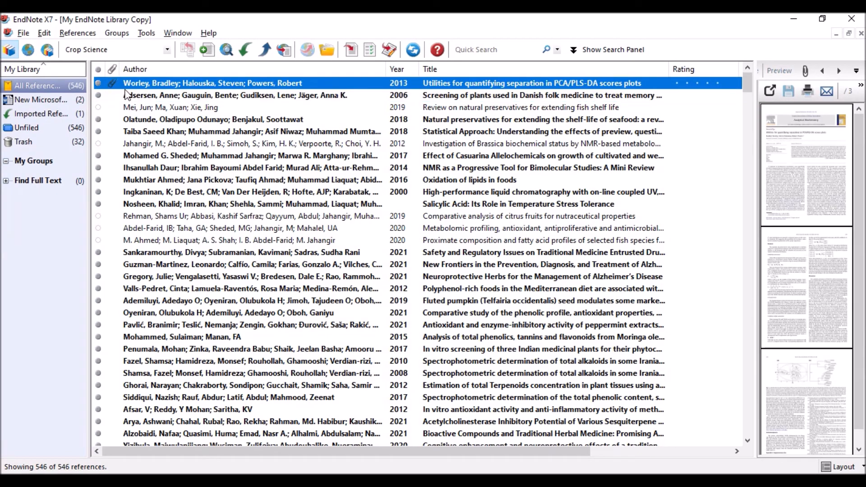
left_click(141, 96)
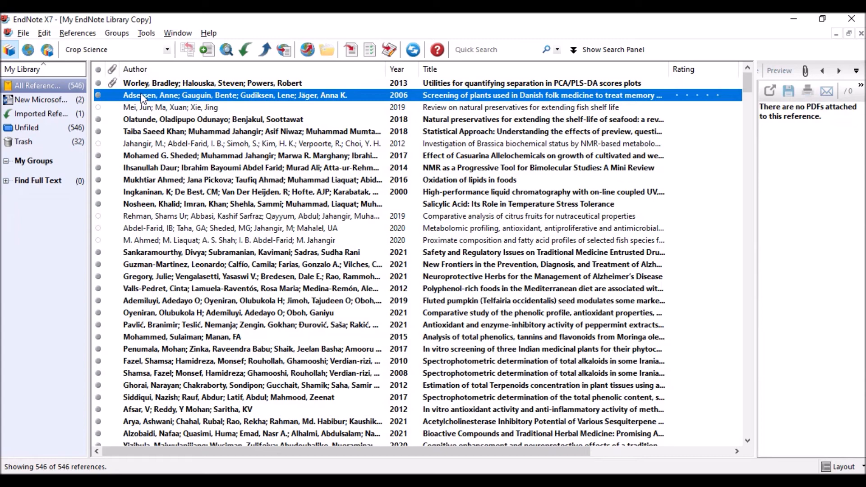
right_click(147, 80)
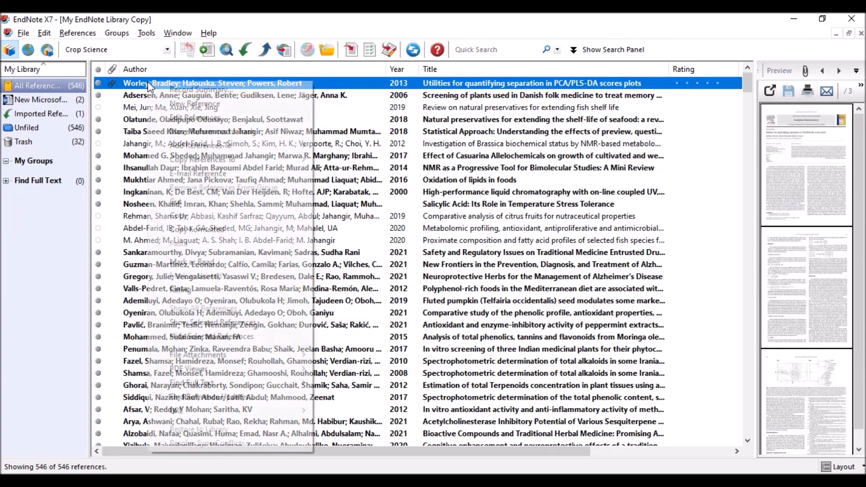
mouse_move(218, 354)
left_click(356, 355)
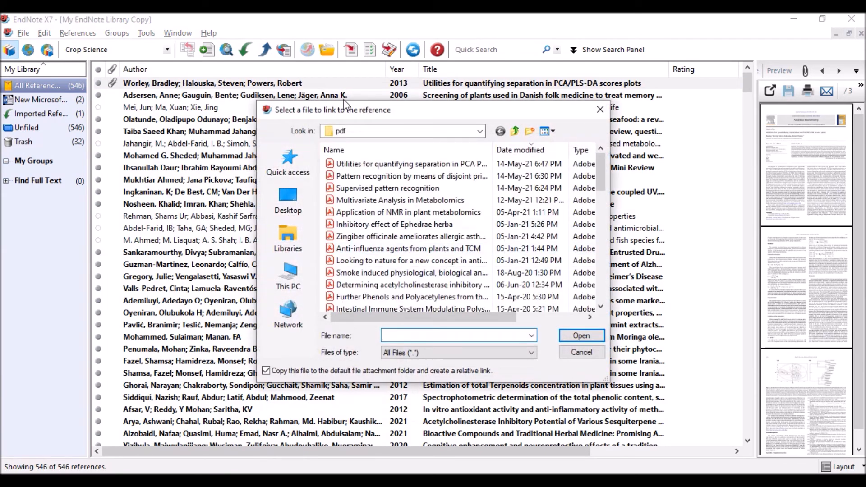
left_click(581, 351)
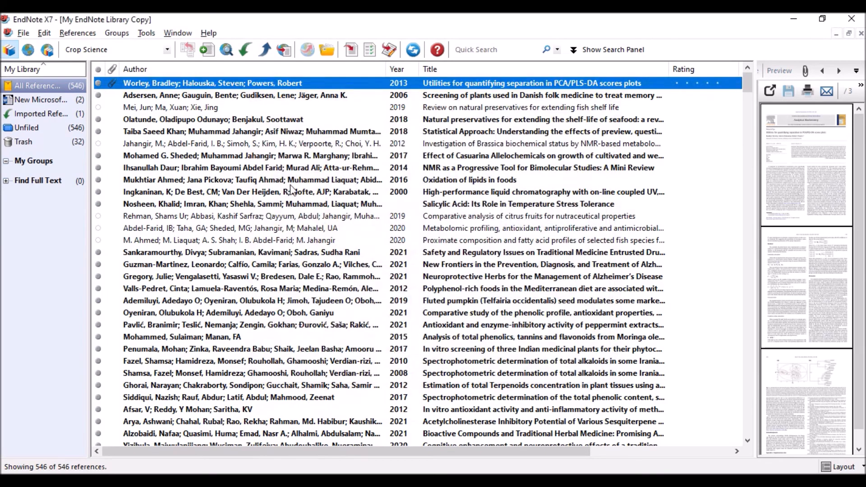
Open the PDF file attached to "Utilities for quantifying separation in PCA/PLS-DA scores plots", view it in Acrobat Reader and close it
right_click(245, 82)
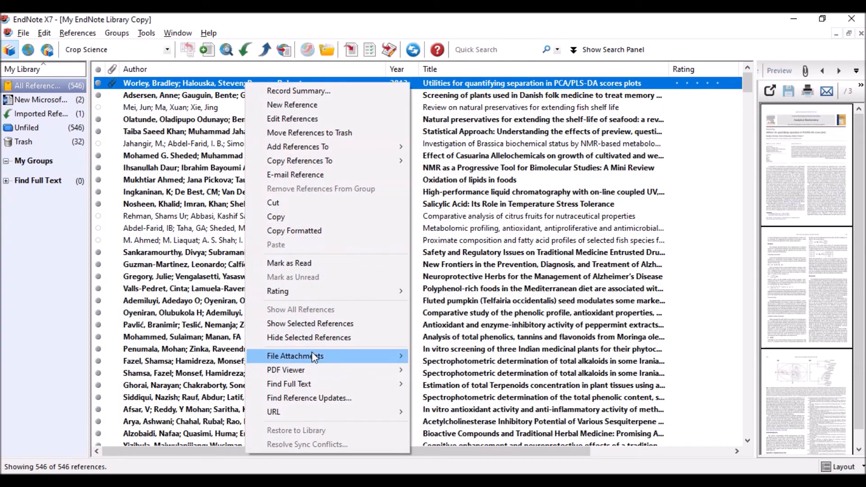
mouse_move(318, 355)
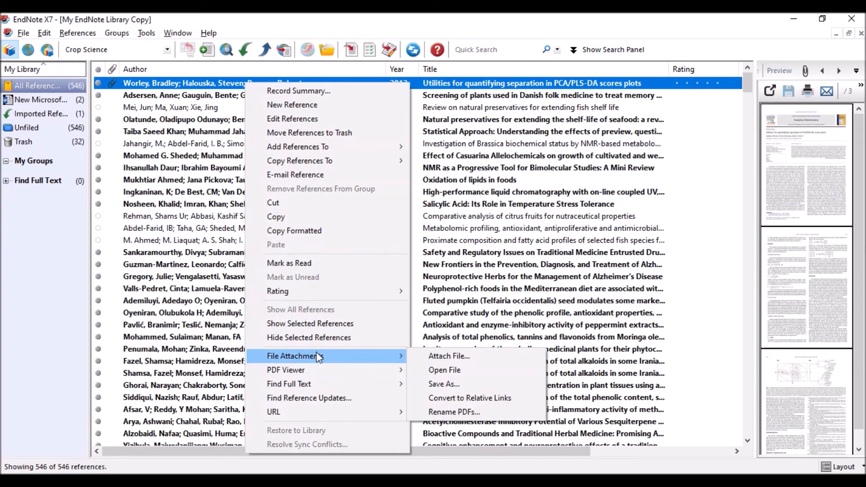
left_click(502, 373)
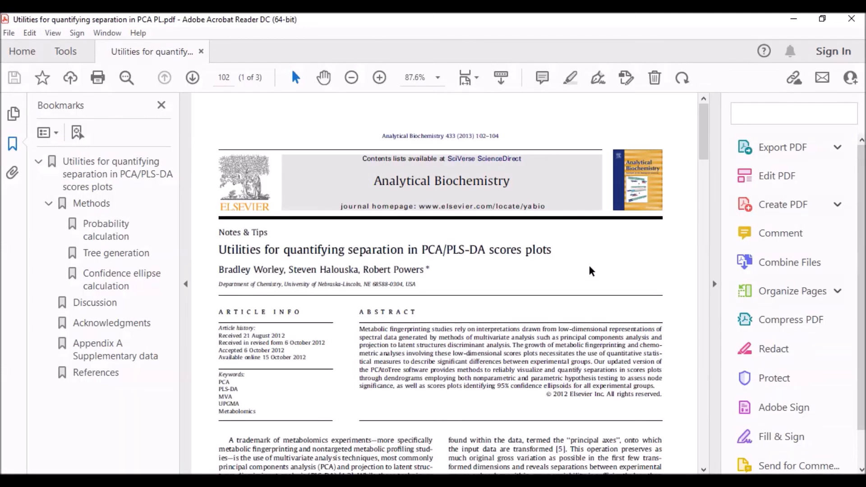
left_click(861, 23)
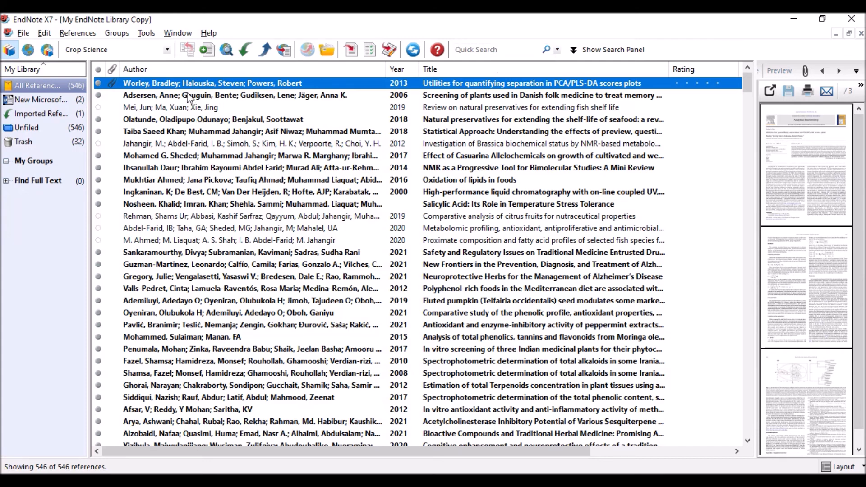
Search the whole library for references by an author's surname
left_click(473, 50)
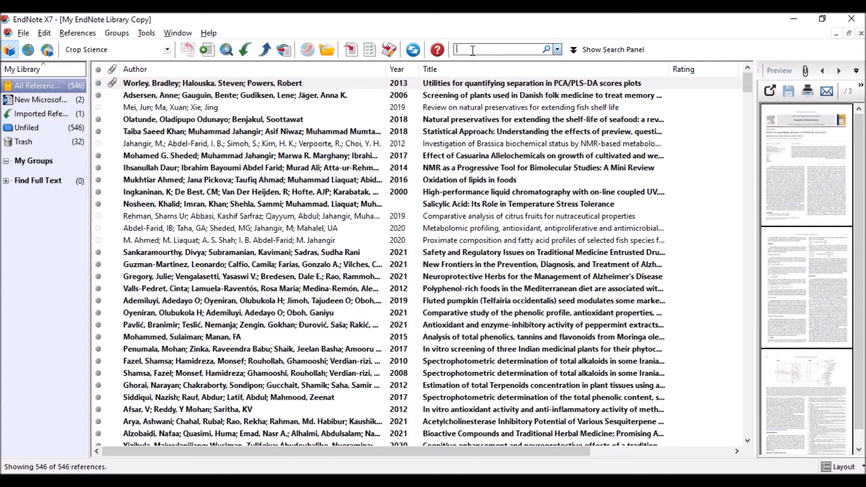
type("sharma")
key("Return")
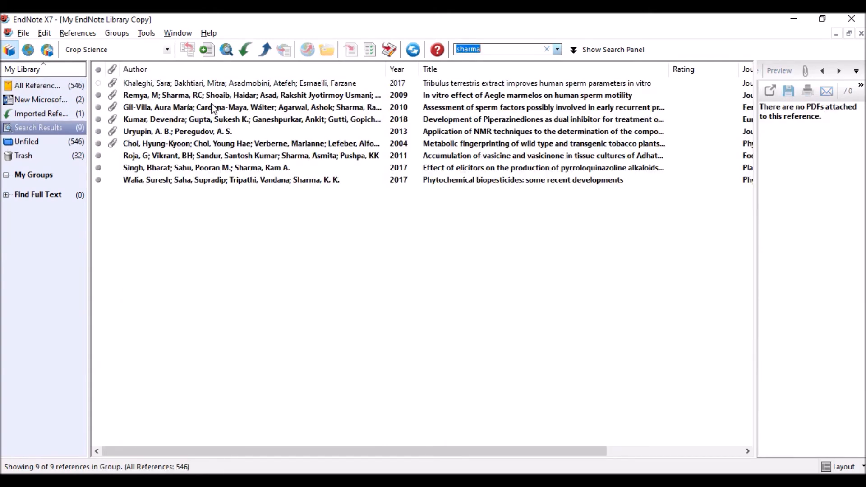
Select all references in the search results and copy them as formatted text in the Crop Science style
left_click(204, 85)
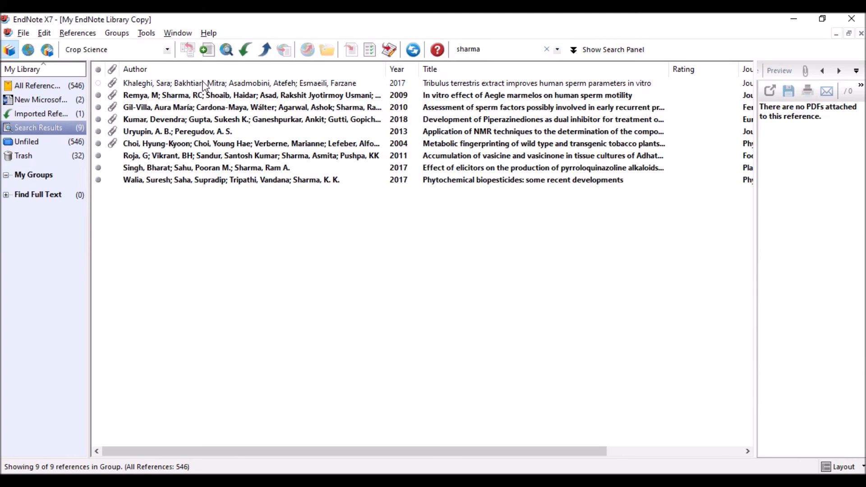
left_click(208, 179, "shift")
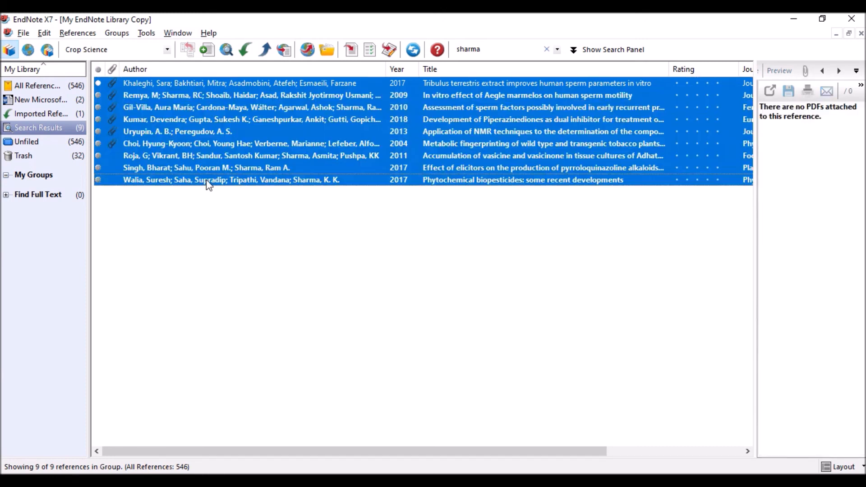
right_click(211, 157)
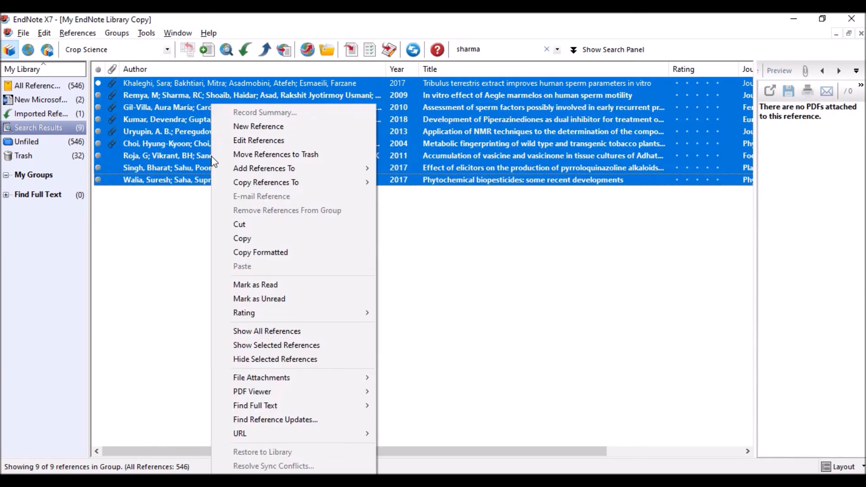
left_click(274, 252)
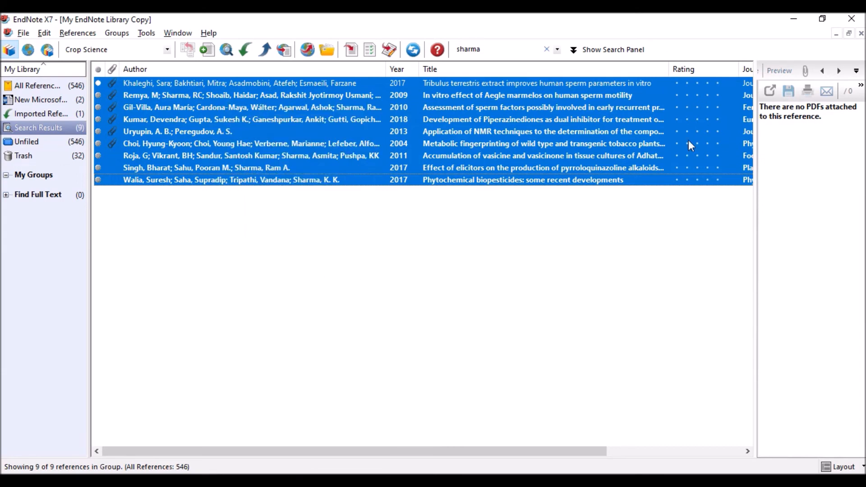
left_click(167, 50)
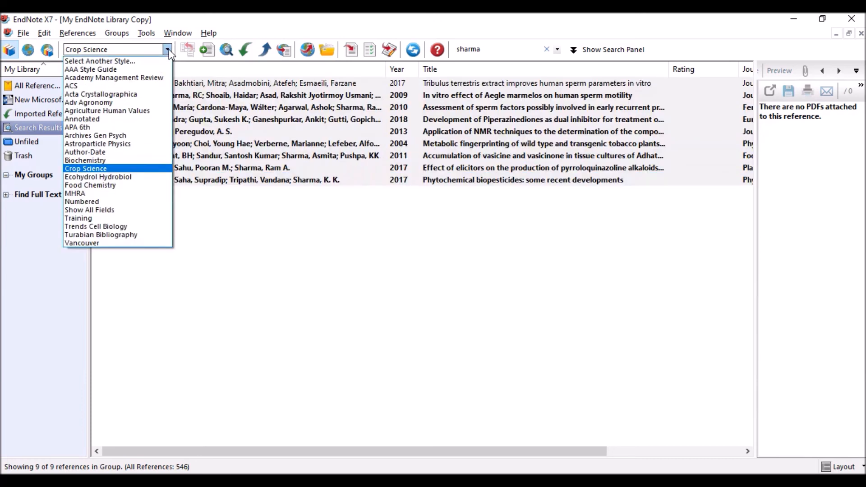
Switch to the Word document and paste the formatted references below the seafood paragraph, before the Reference heading
left_click(446, 483)
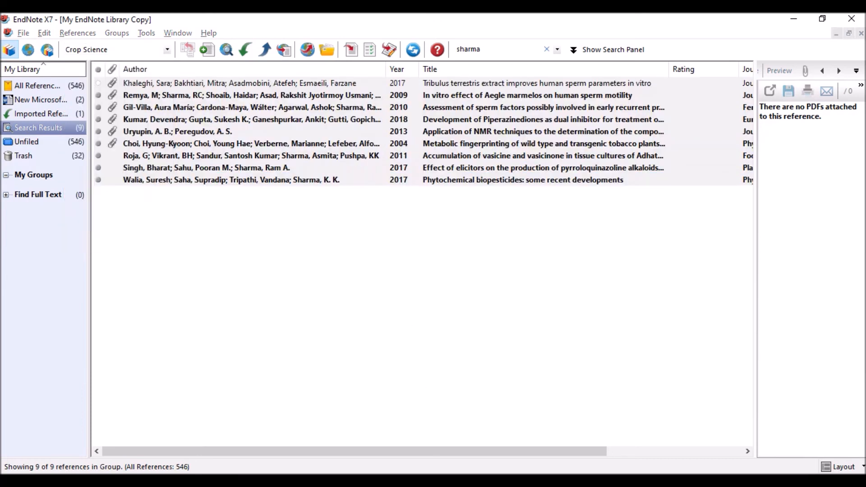
left_click_drag(237, 195, 507, 246)
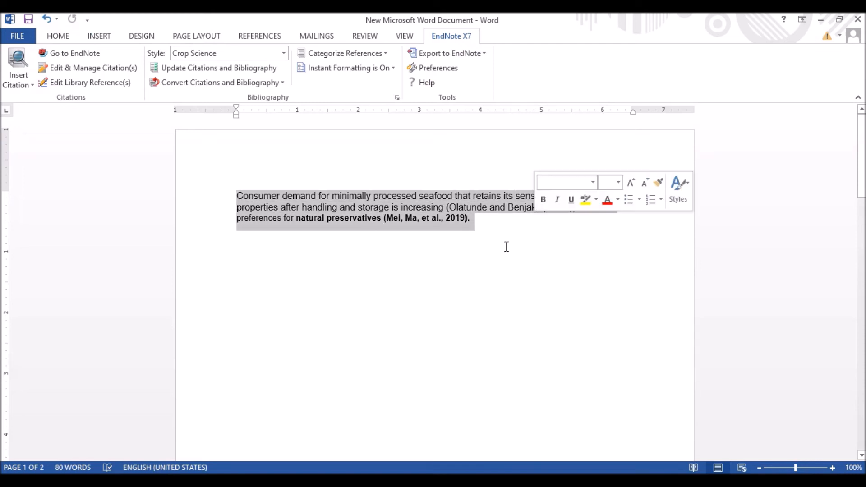
left_click(426, 265)
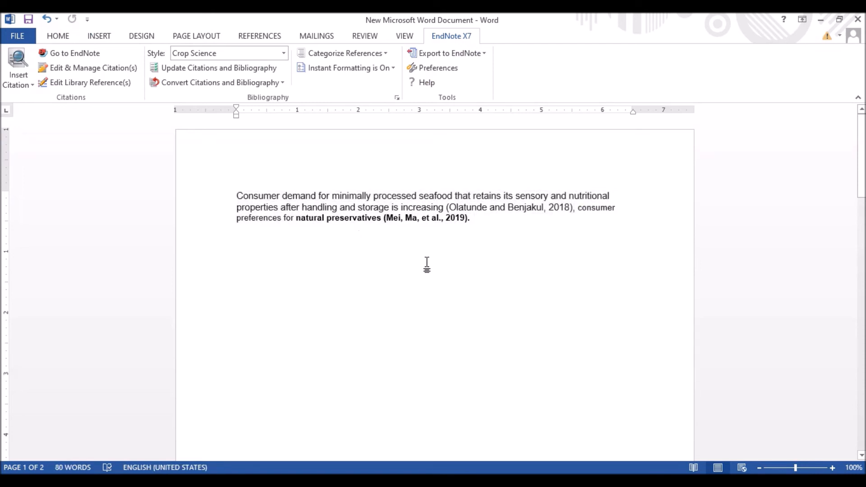
right_click(427, 265)
left_click(490, 322)
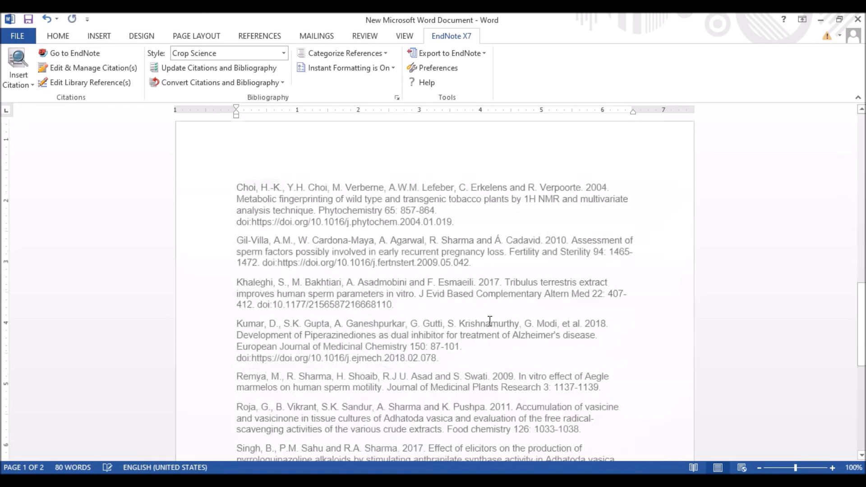
scroll(464, 286, "up", 7)
scroll(465, 287, "down", 7)
scroll(465, 287, "up", 12)
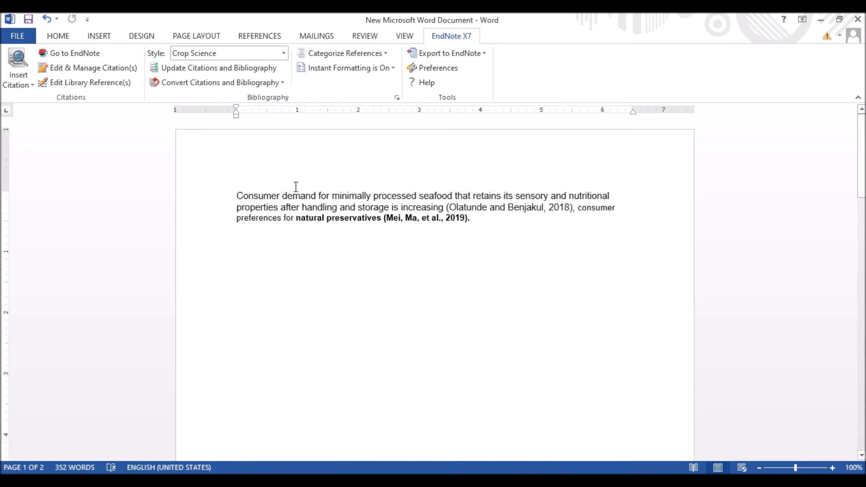
Delete the 2018 in-text citation that follows "storage is increasing" in the seafood paragraph
left_click(445, 207)
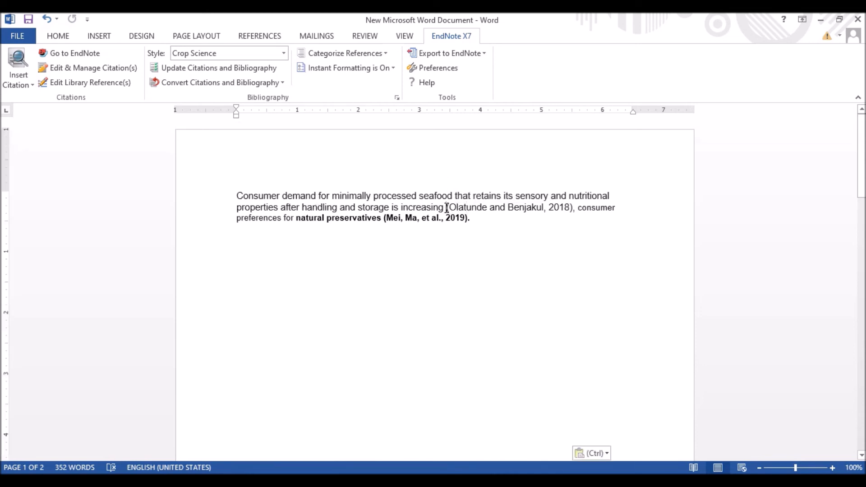
key("Delete")
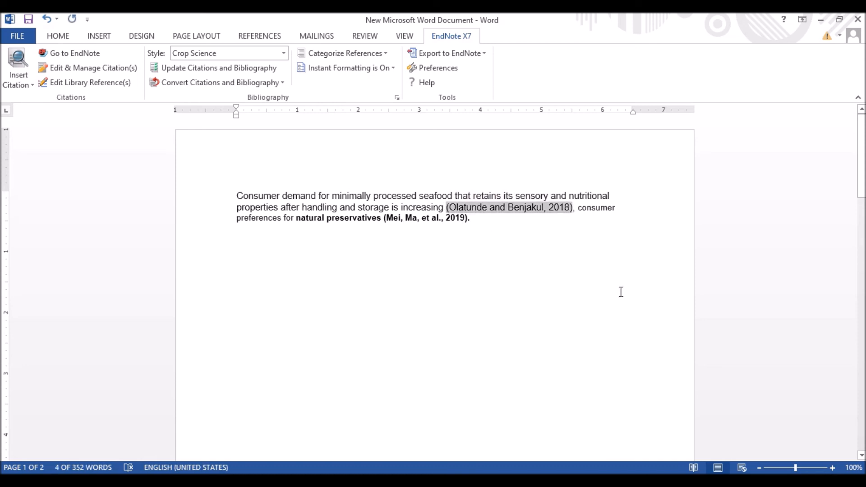
key("Delete")
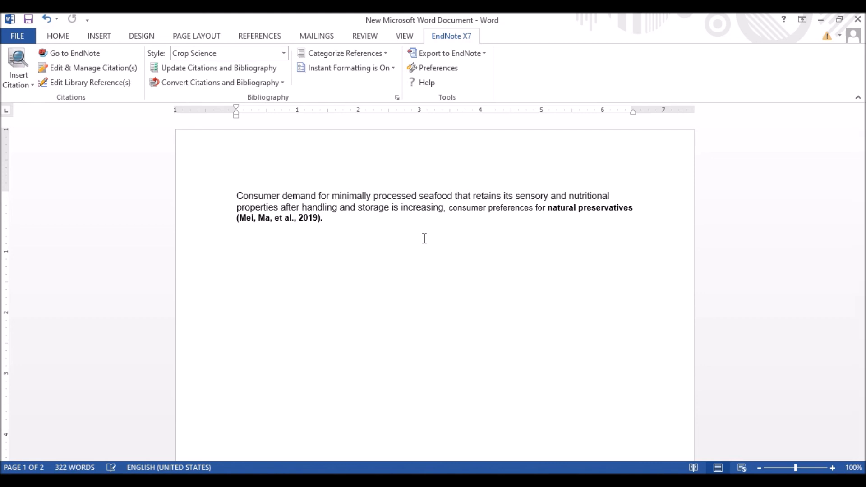
Select all the pasted references above the Reference heading and delete them
scroll(424, 238, "down", 15)
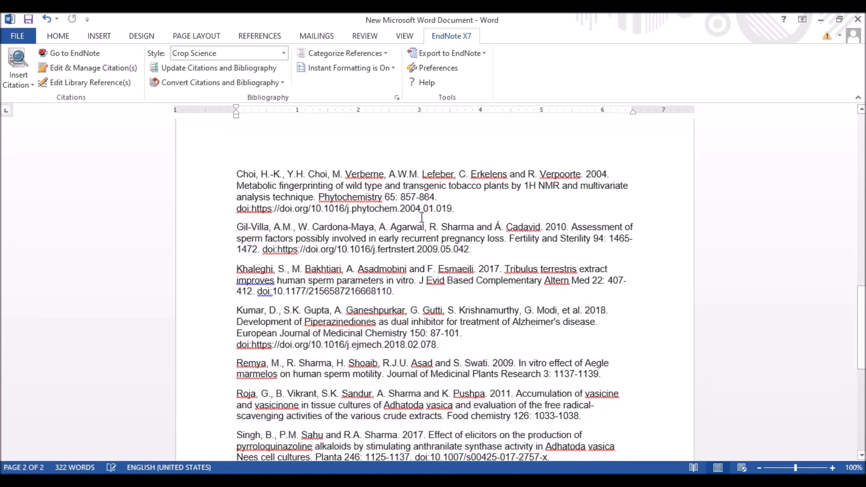
scroll(522, 246, "down", 7)
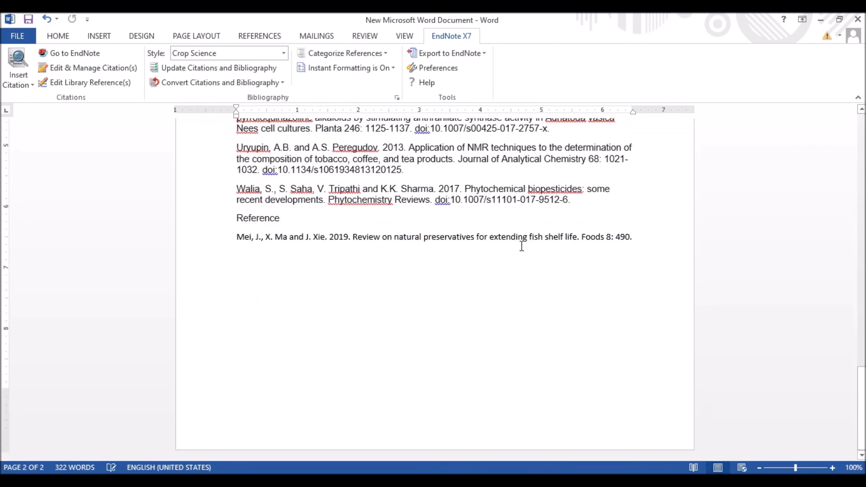
left_click(578, 199, "shift")
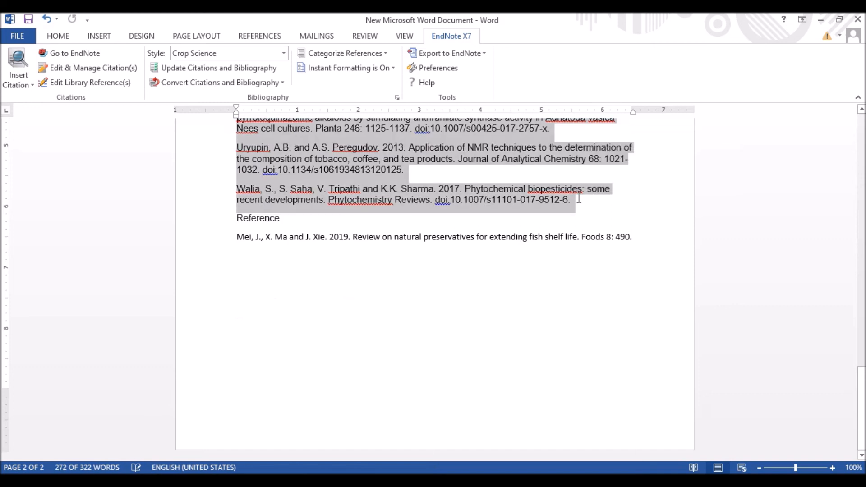
key("Delete")
scroll(578, 198, "up", 2)
scroll(498, 233, "down", 12)
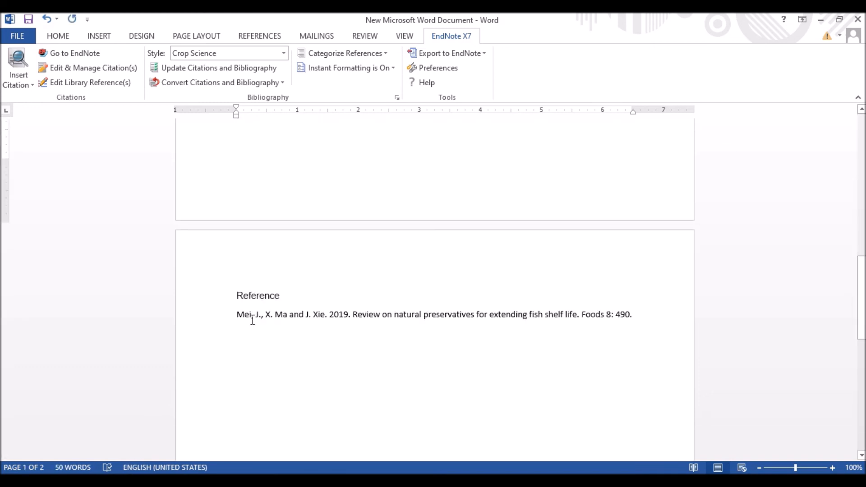
Delete the 2019 in-text citation after "natural preservatives" and check the bibliography under the Reference heading
scroll(533, 264, "up", 10)
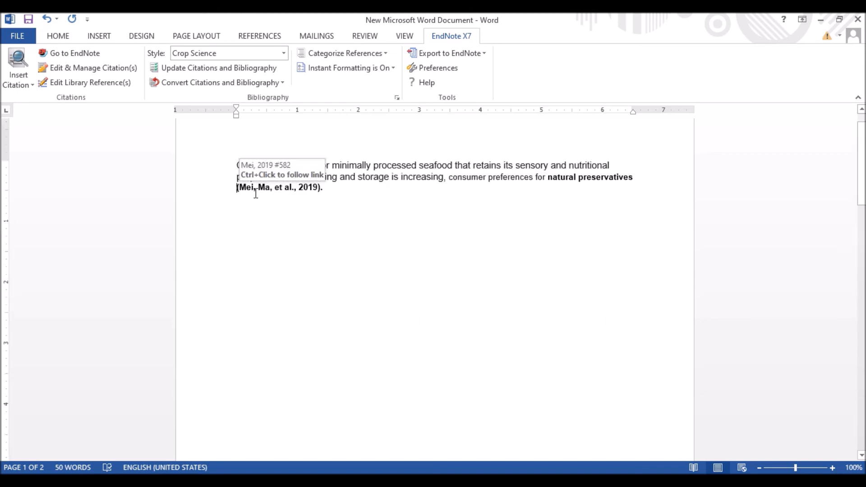
key("Delete")
key("Delete")
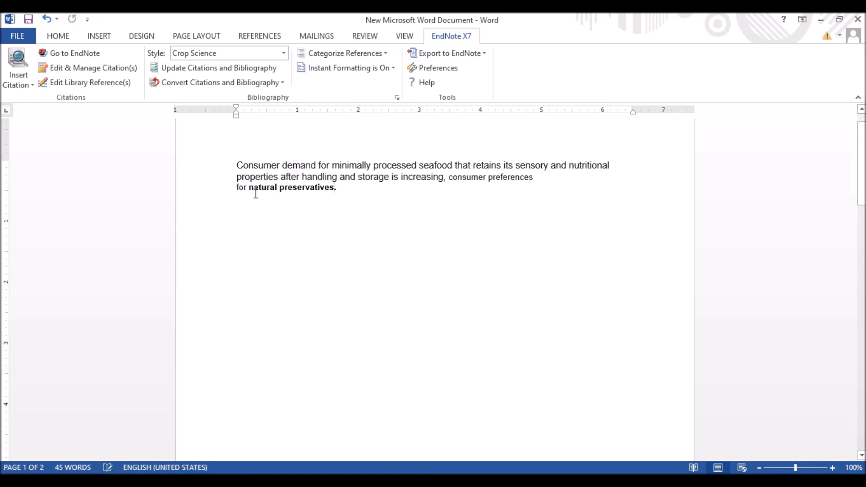
scroll(317, 207, "down", 10)
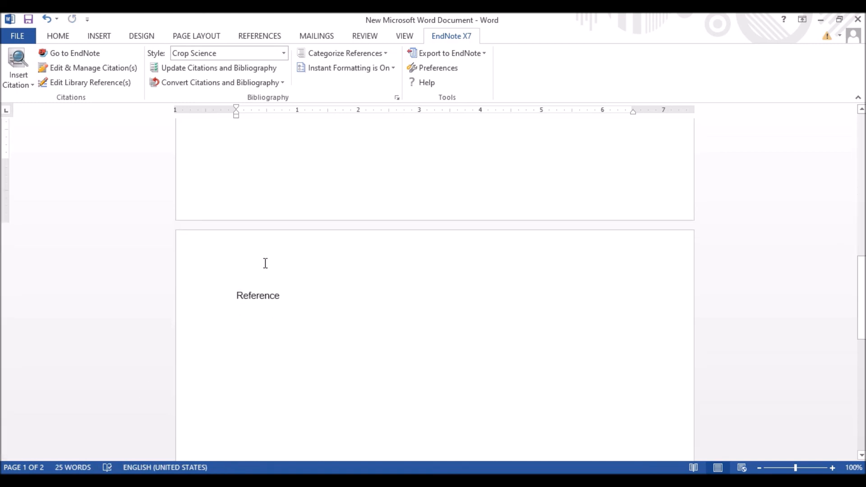
scroll(390, 309, "up", 10)
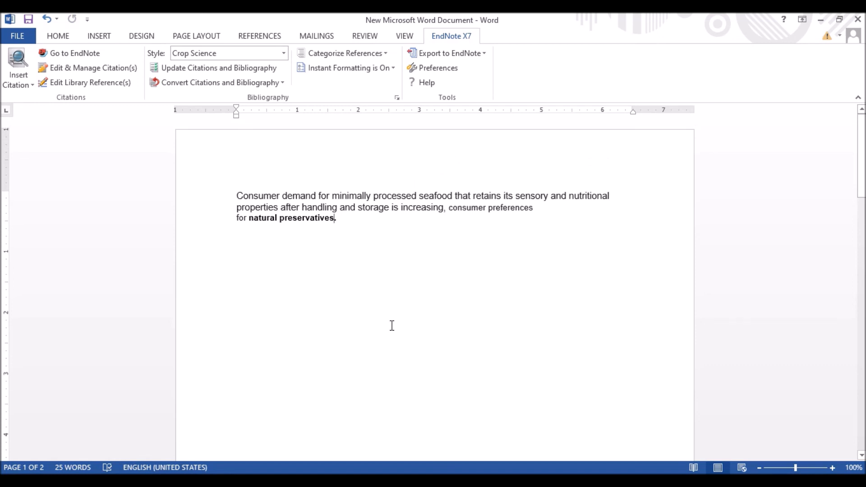
left_click(376, 220)
mouse_move(514, 480)
left_click(514, 480)
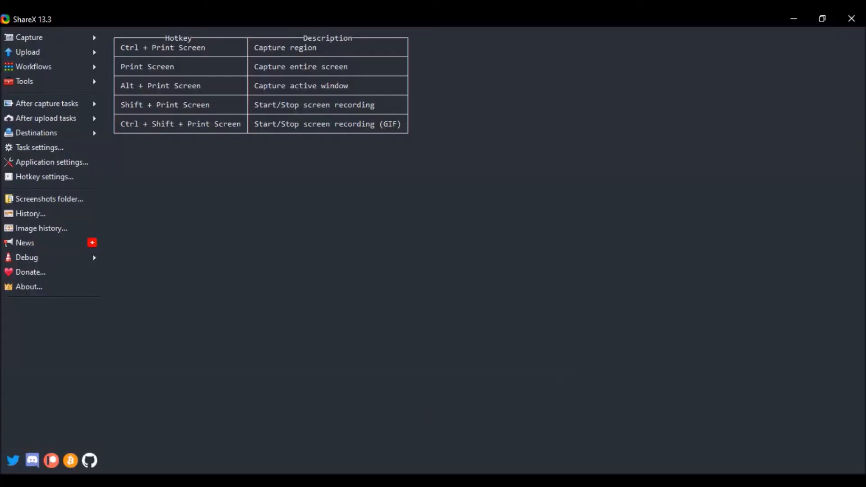
left_click(36, 35)
left_click(124, 85)
left_click(45, 39)
left_click(45, 39)
left_click(78, 42)
left_click(79, 43)
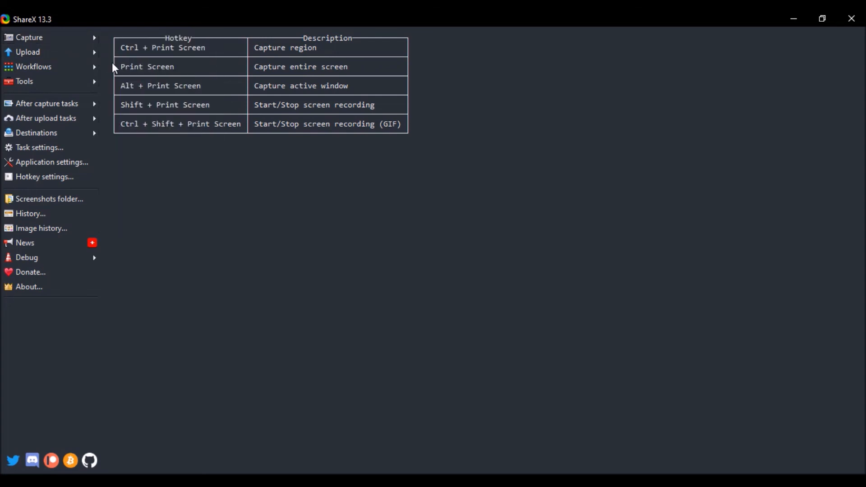
left_click(93, 36)
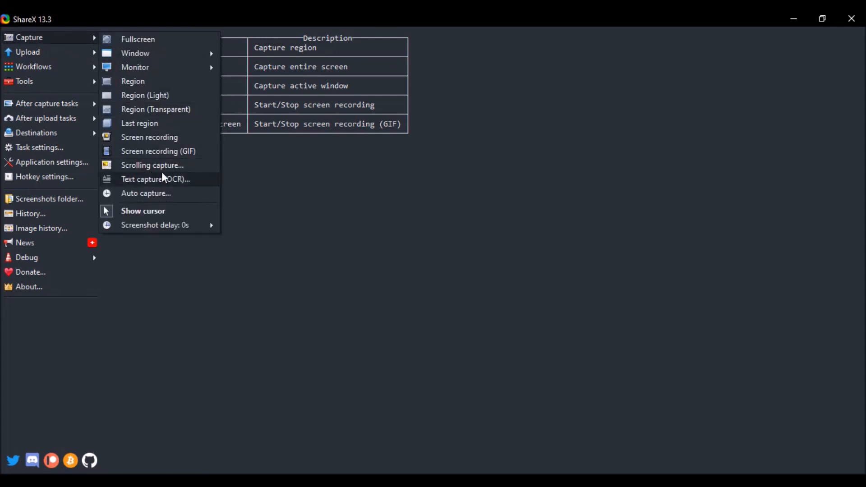